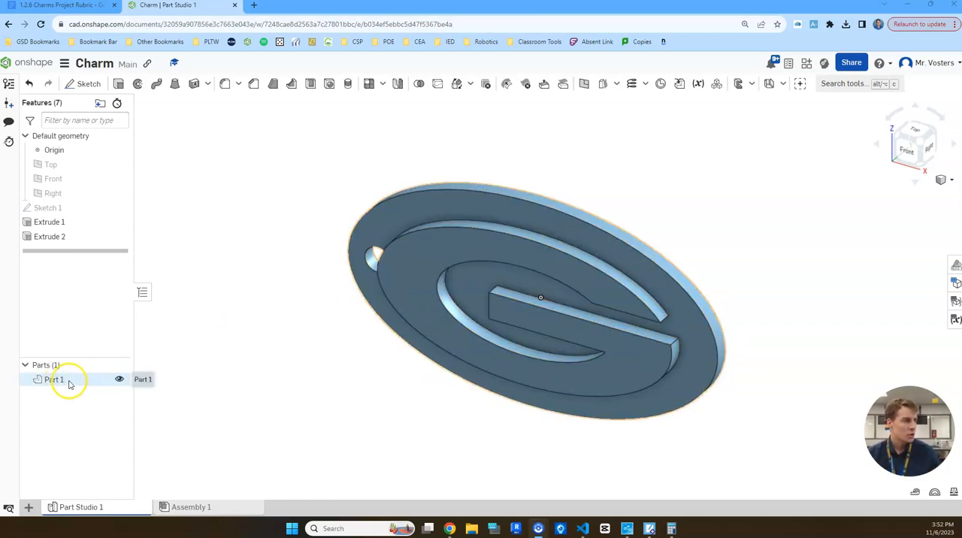
# Create a drawing of Part 1 from the ANSI_A_INCH.dwt template with the four-view layout.
pyautogui.click(73, 383)
pyautogui.rightClick(73, 383)
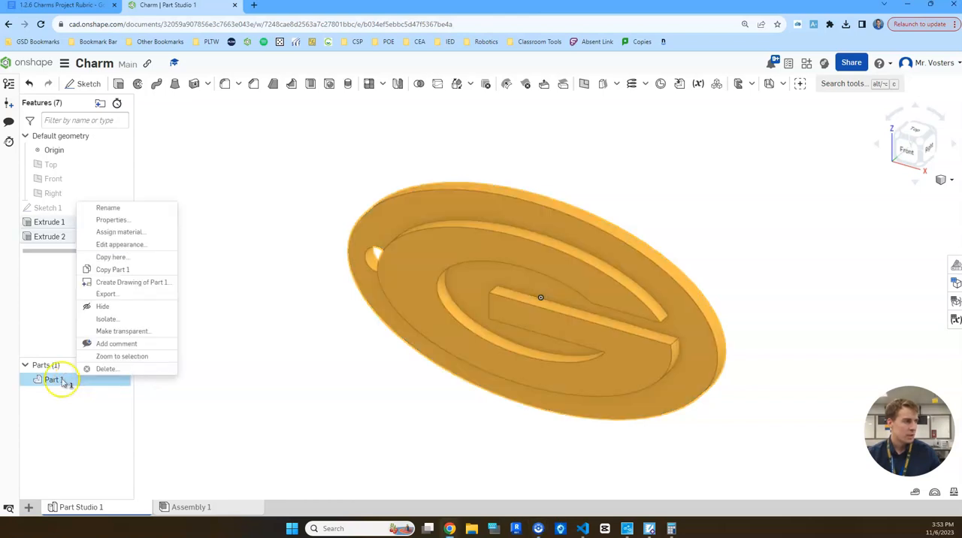
pyautogui.click(130, 283)
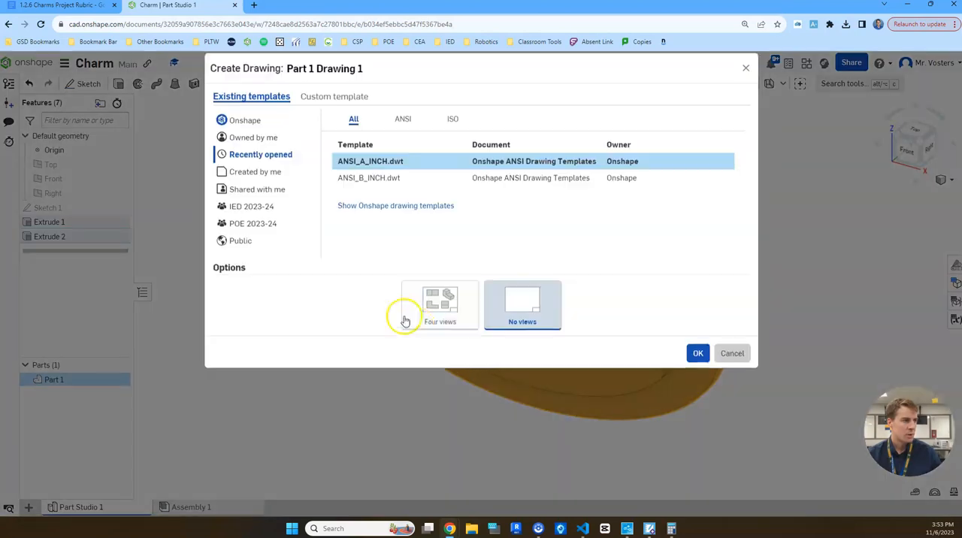
pyautogui.click(446, 315)
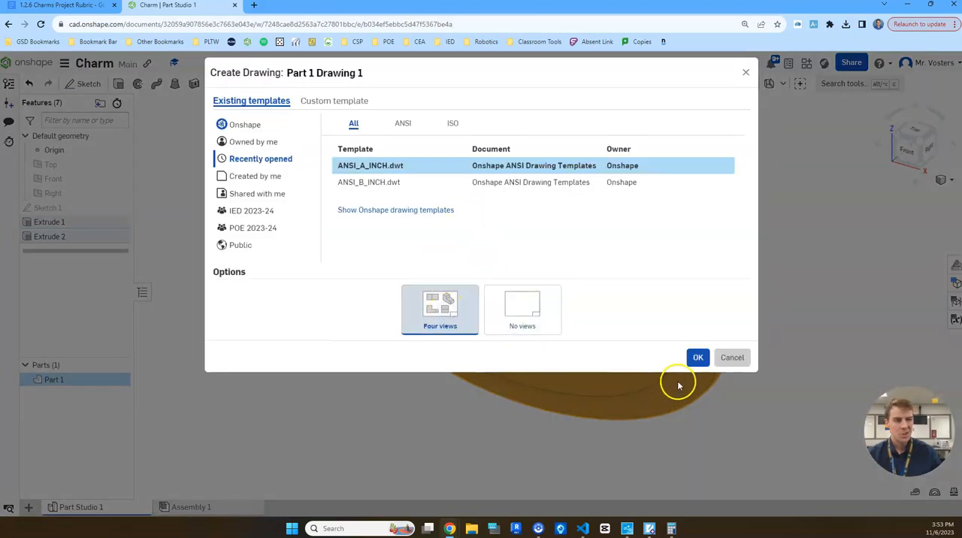
pyautogui.click(697, 360)
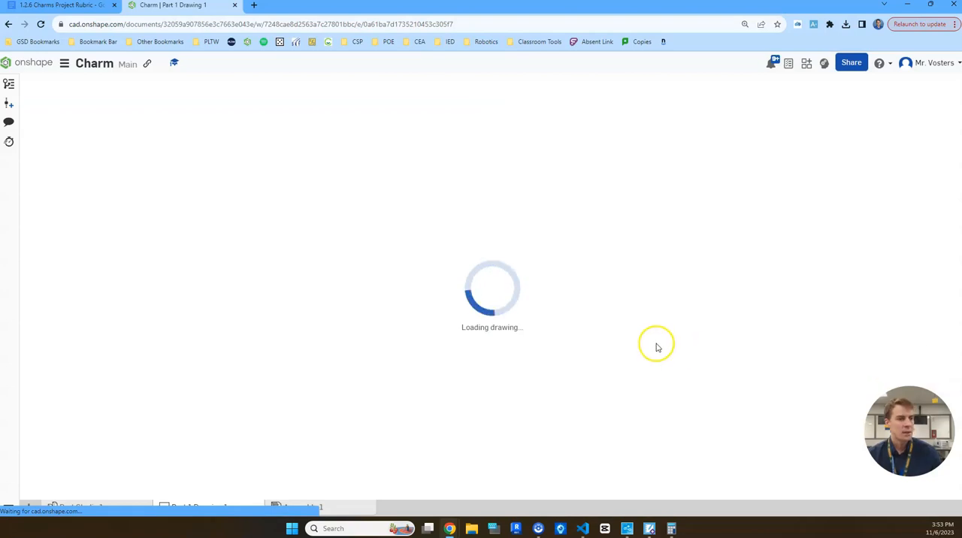
# Move the front view of the charm slightly higher on the sheet, away from the title block.
pyautogui.click(574, 287)
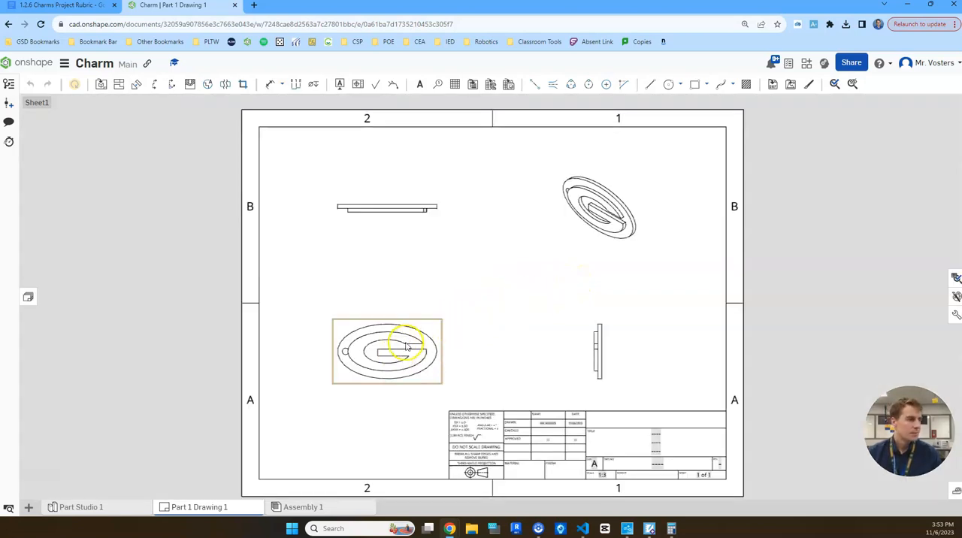
pyautogui.scroll(1, 419, 339)
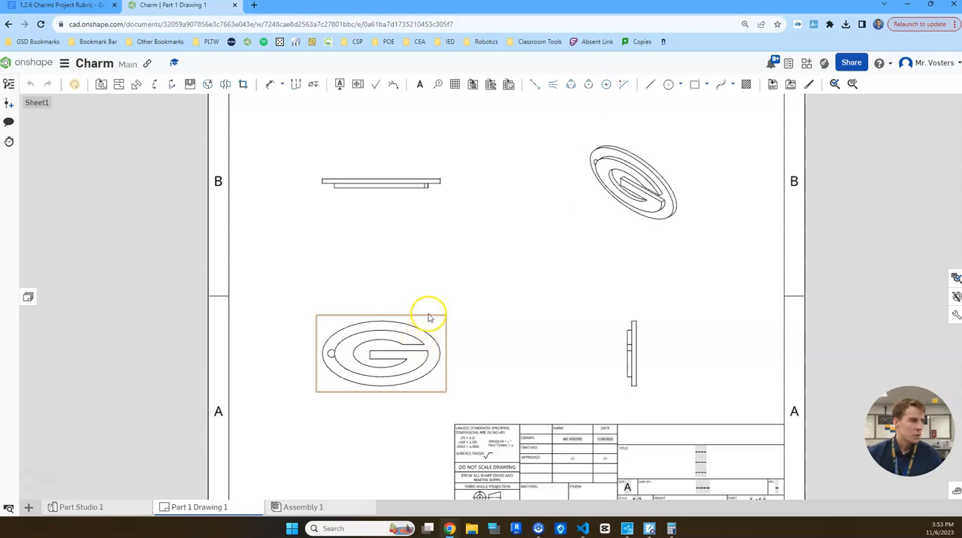
pyautogui.moveTo(376, 365); pyautogui.dragTo(377, 343)
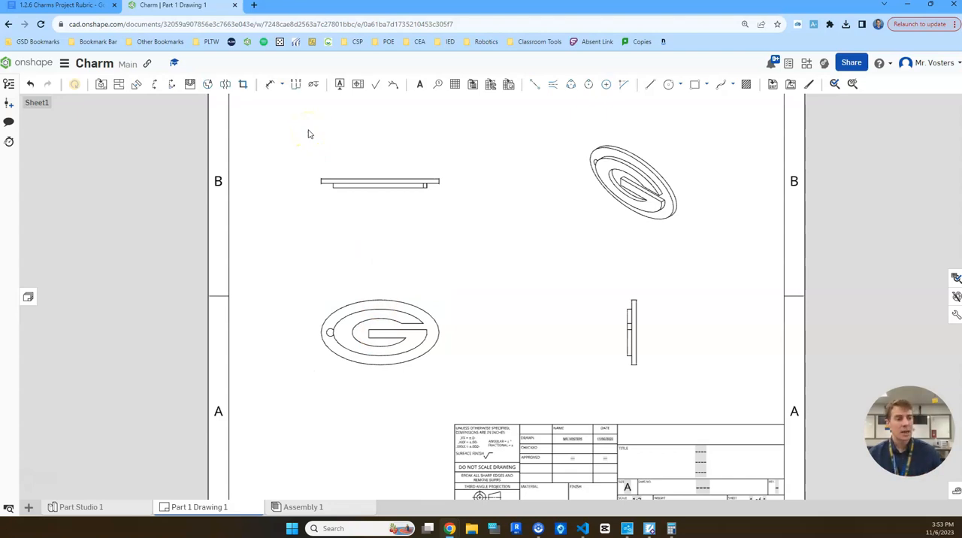
# Dimension the charm's overall width in the top view, placing the dimension centred below the view.
pyautogui.click(272, 85)
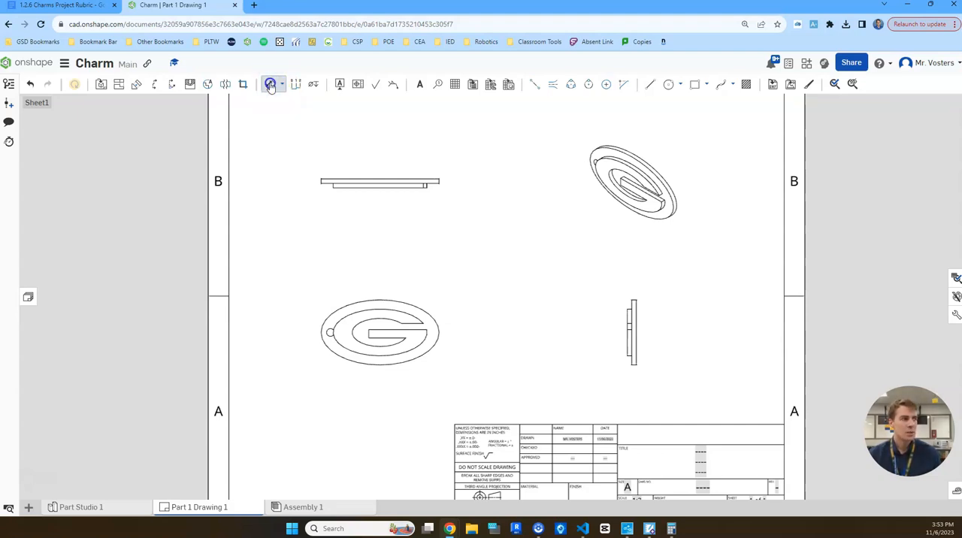
pyautogui.scroll(3, 344, 219)
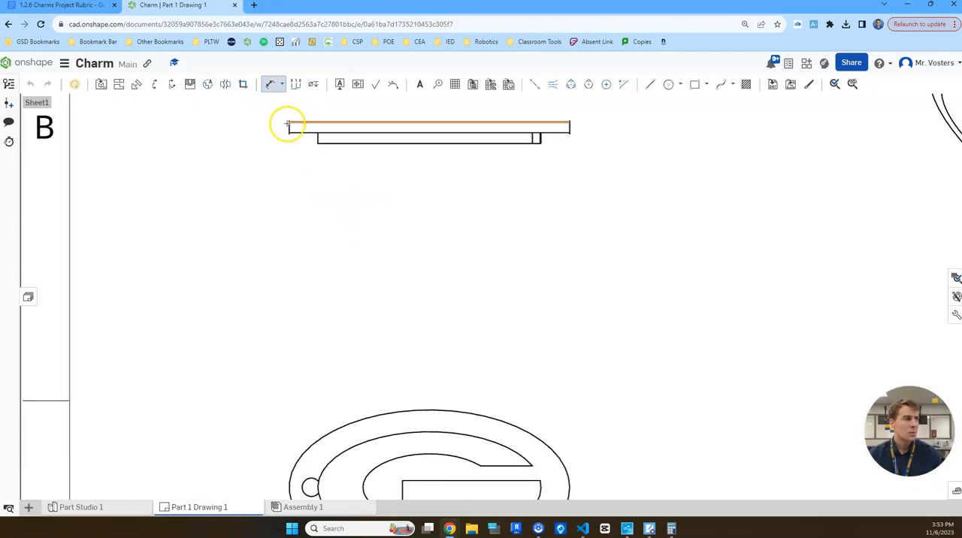
pyautogui.click(569, 129)
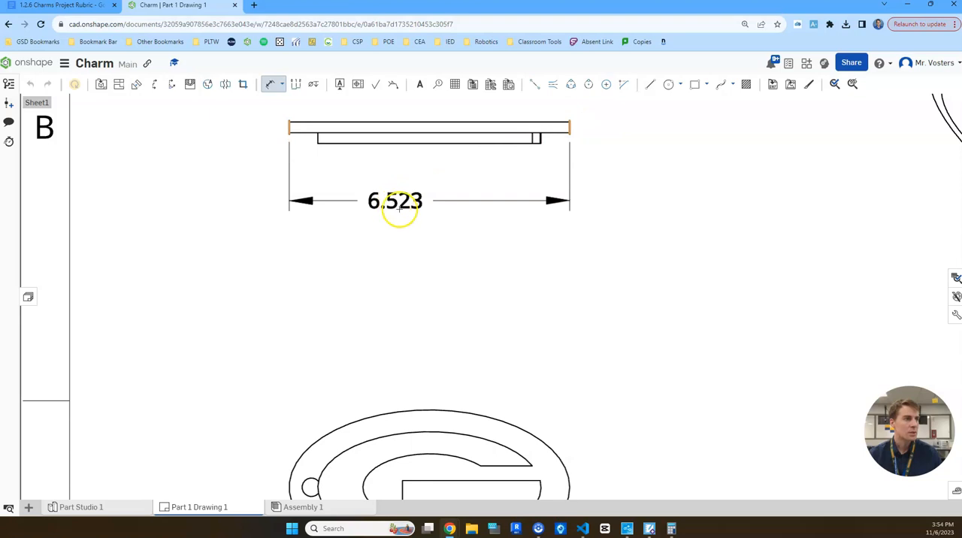
pyautogui.click(436, 197)
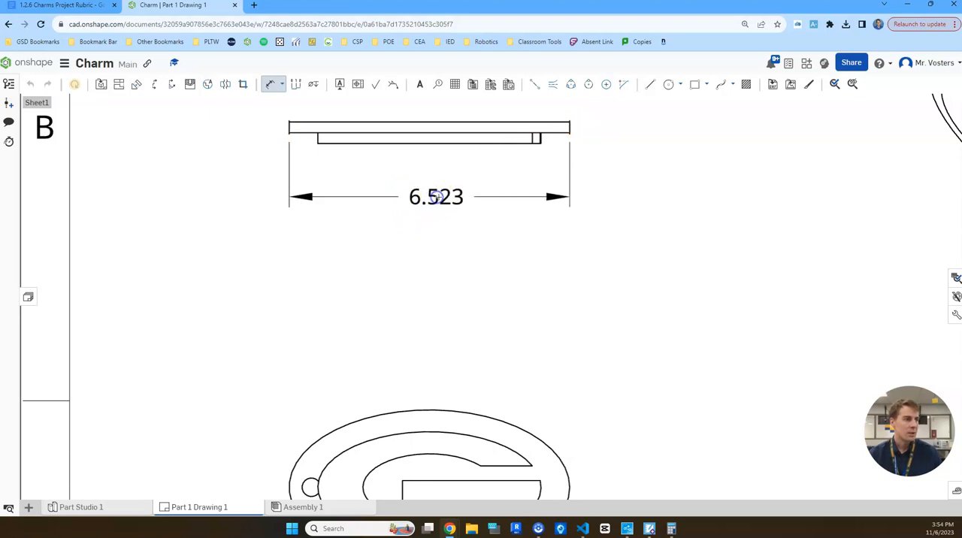
# Dimension the charm's total thickness in the top view, from the base's outer edge to the raised letter's outer edge.
pyautogui.scroll(-2, 593, 240)
pyautogui.moveTo(633, 290); pyautogui.dragTo(579, 245, button='middle')
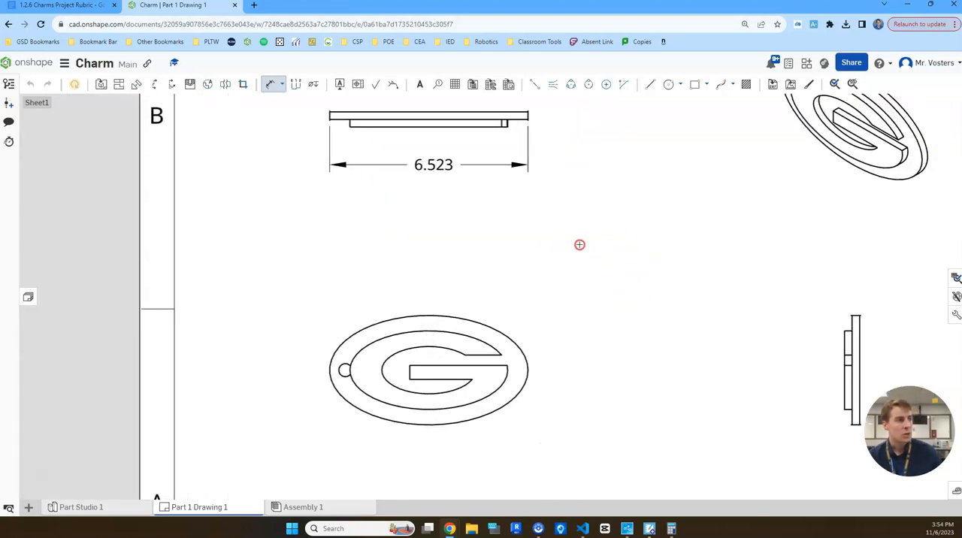
pyautogui.moveTo(562, 143); pyautogui.dragTo(564, 188, button='middle')
pyautogui.scroll(2, 559, 160)
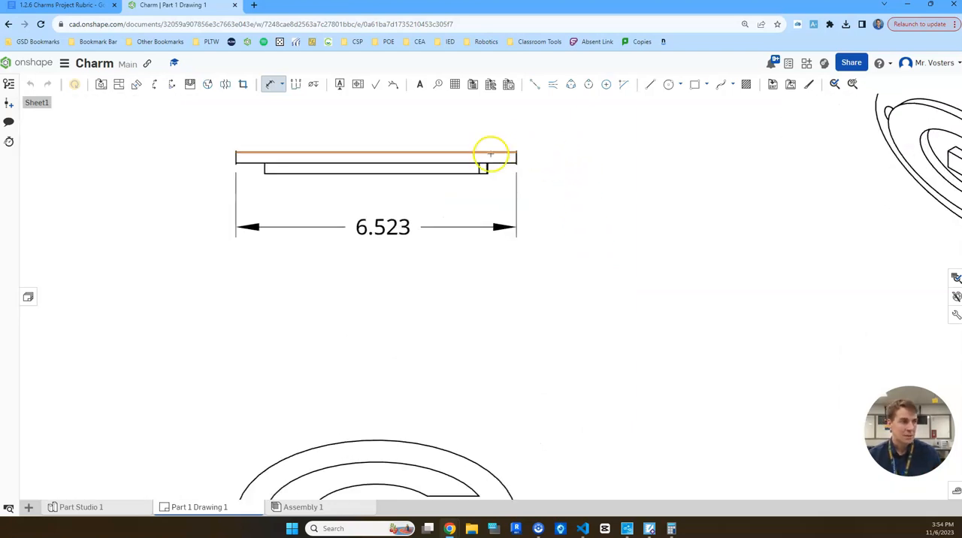
pyautogui.click(495, 153)
pyautogui.click(460, 174)
pyautogui.click(562, 206)
# Dimension the charm's overall height in the side view, placing the dimension between the front and side views.
pyautogui.scroll(-2, 644, 326)
pyautogui.moveTo(661, 332); pyautogui.dragTo(602, 221, button='middle')
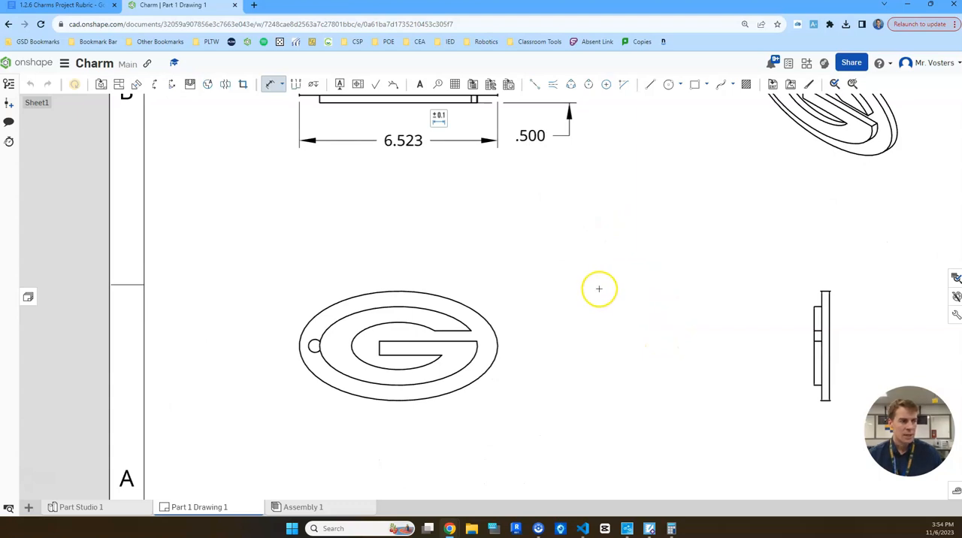
pyautogui.moveTo(563, 203); pyautogui.dragTo(565, 269, button='middle')
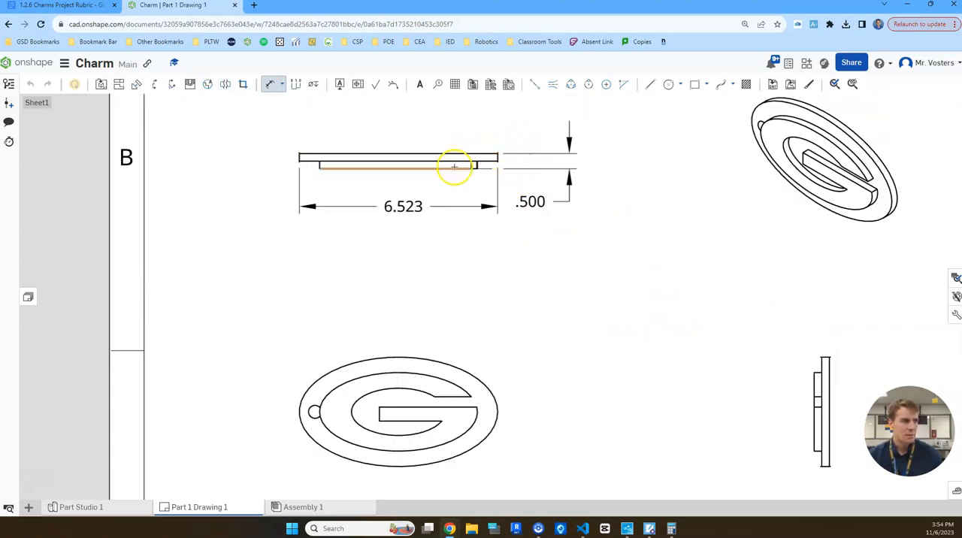
pyautogui.moveTo(684, 363); pyautogui.dragTo(561, 308, button='middle')
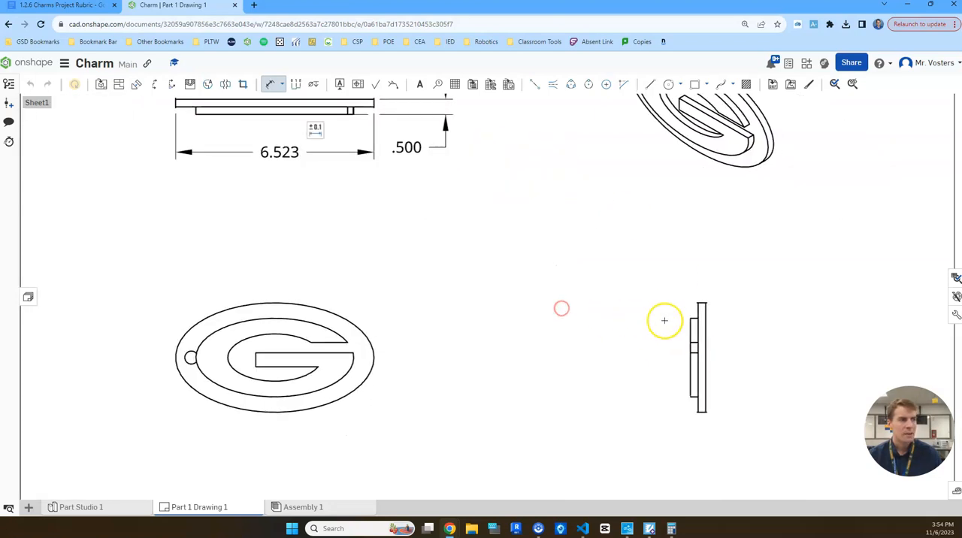
pyautogui.scroll(3, 701, 303)
pyautogui.click(707, 296)
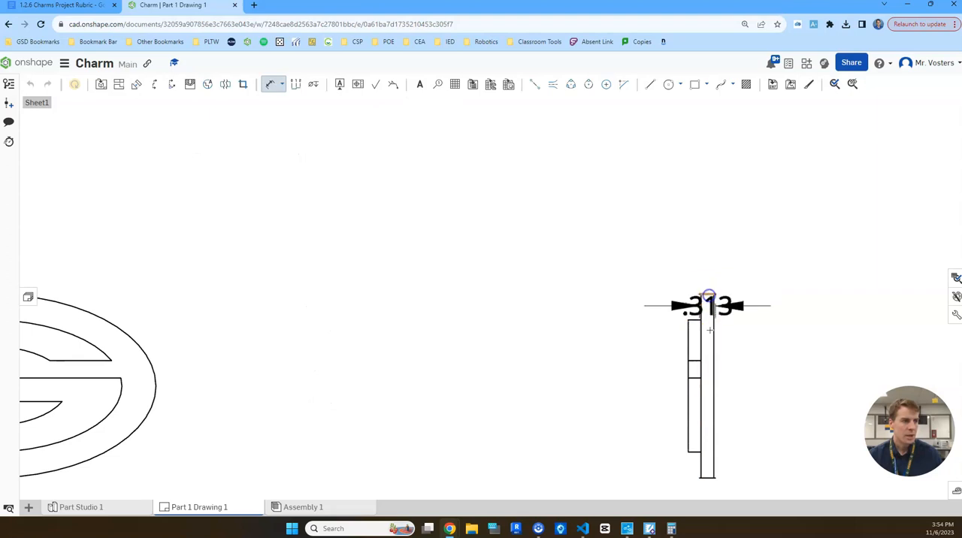
pyautogui.click(707, 478)
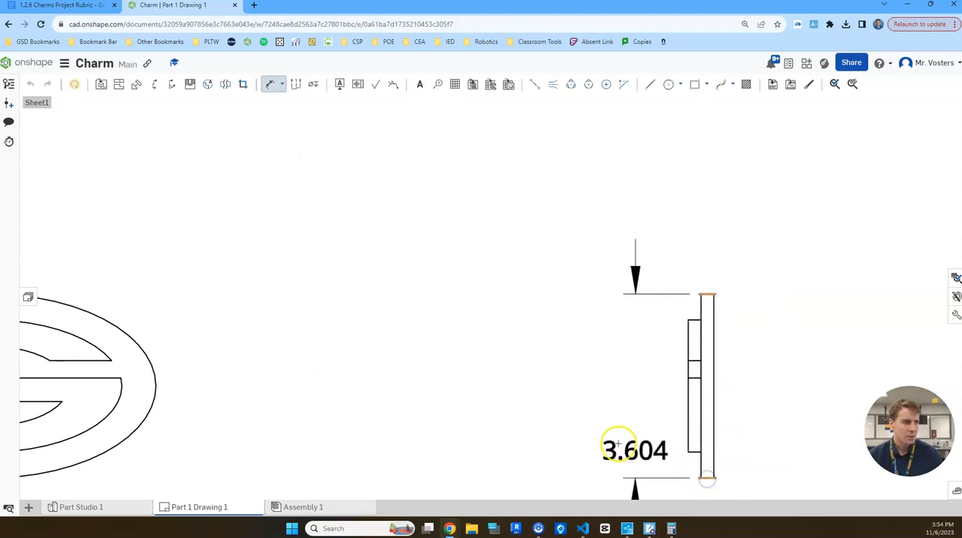
pyautogui.click(589, 386)
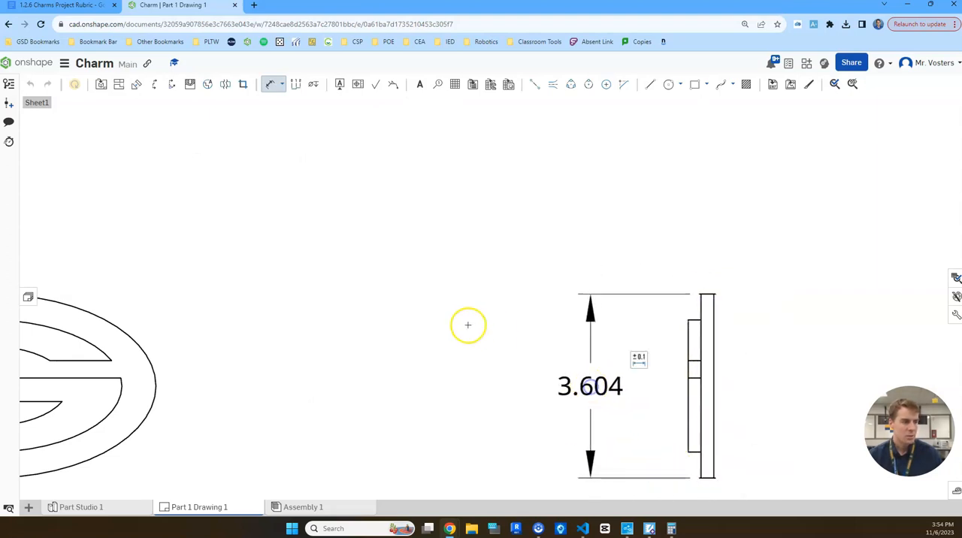
pyautogui.scroll(-3, 383, 260)
pyautogui.moveTo(565, 308); pyautogui.dragTo(514, 313, button='middle')
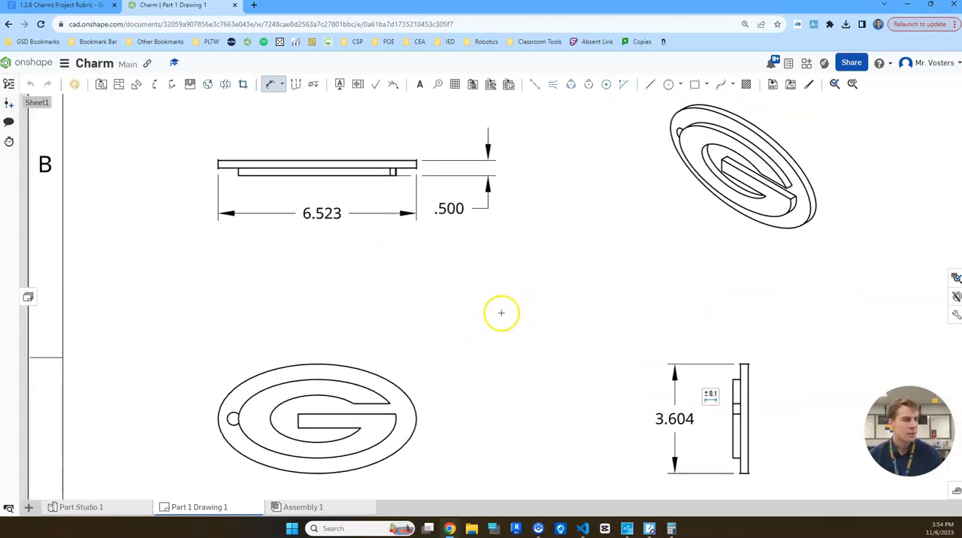
pyautogui.scroll(-3, 480, 313)
pyautogui.moveTo(487, 315); pyautogui.dragTo(555, 291, button='middle')
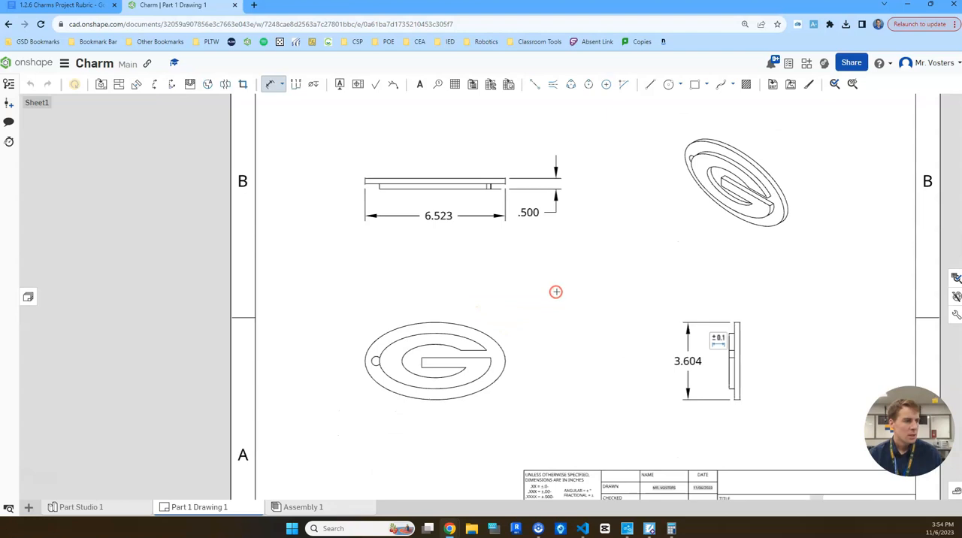
pyautogui.click(375, 361)
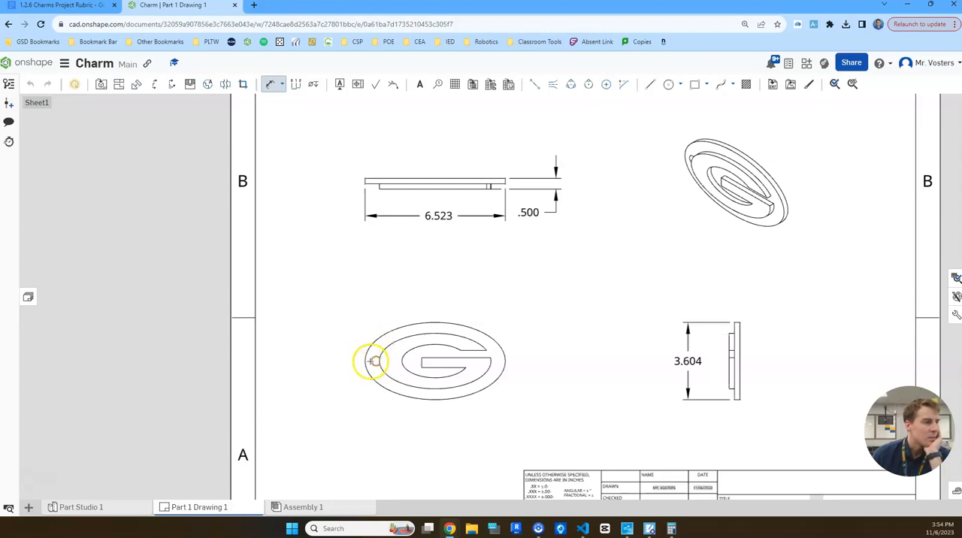
pyautogui.scroll(2, 368, 362)
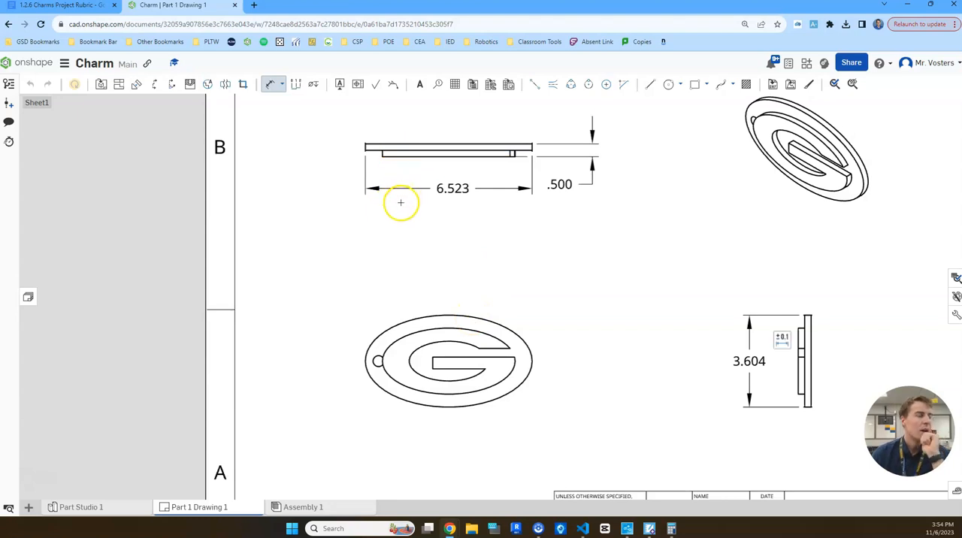
pyautogui.press('Escape')
# Show hidden lines in the top view of the charm.
pyautogui.click(398, 150)
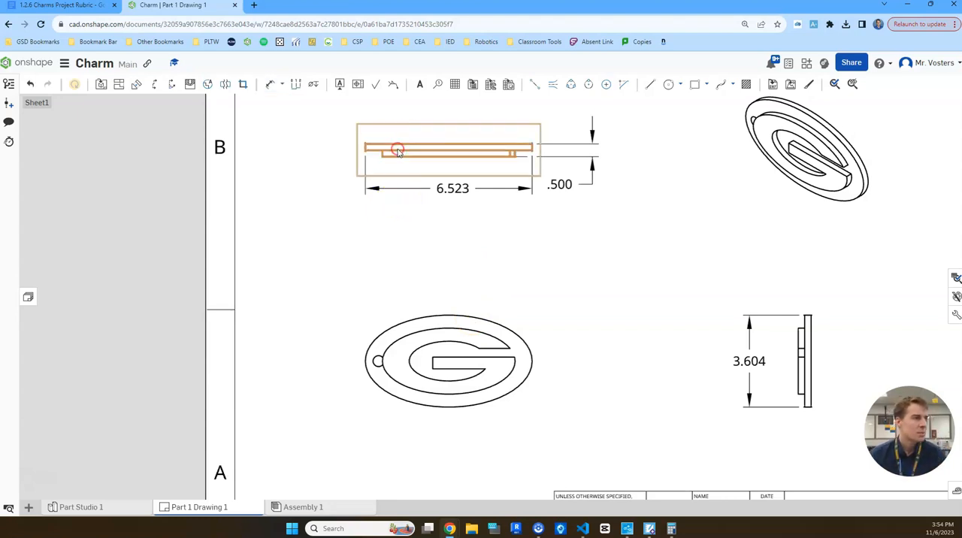
pyautogui.rightClick(398, 151)
pyautogui.moveTo(458, 143)
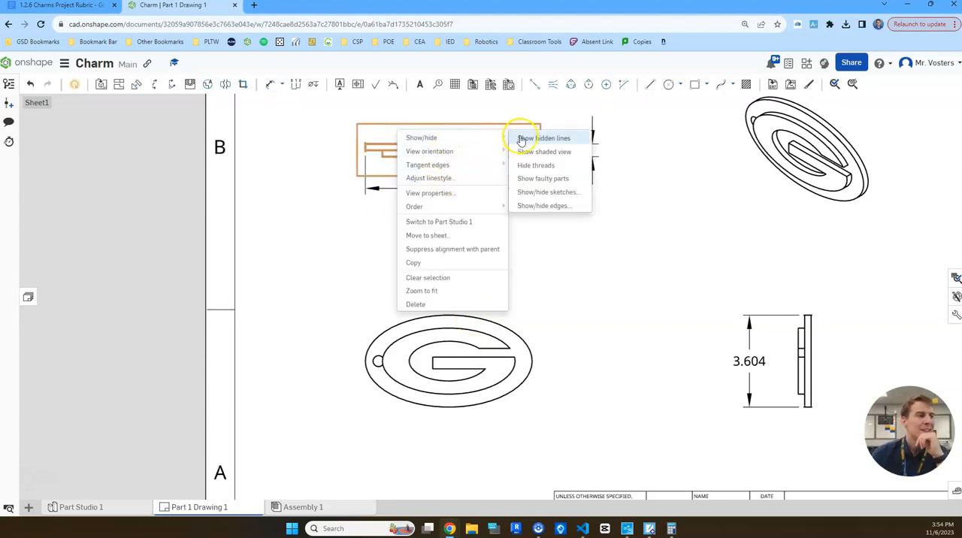
pyautogui.click(524, 138)
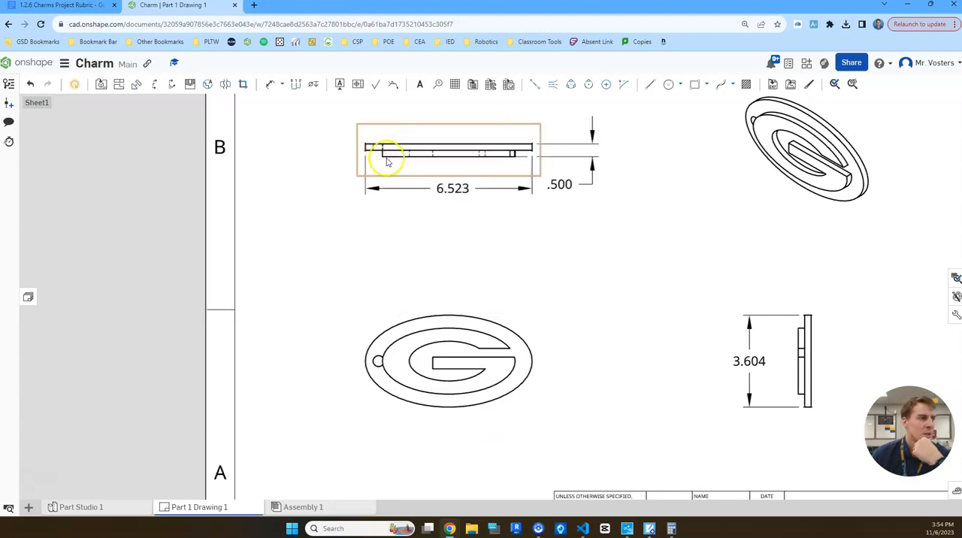
# Show hidden lines in the side view of the charm.
pyautogui.click(800, 350)
pyautogui.rightClick(832, 356)
pyautogui.moveTo(843, 157)
pyautogui.click(772, 159)
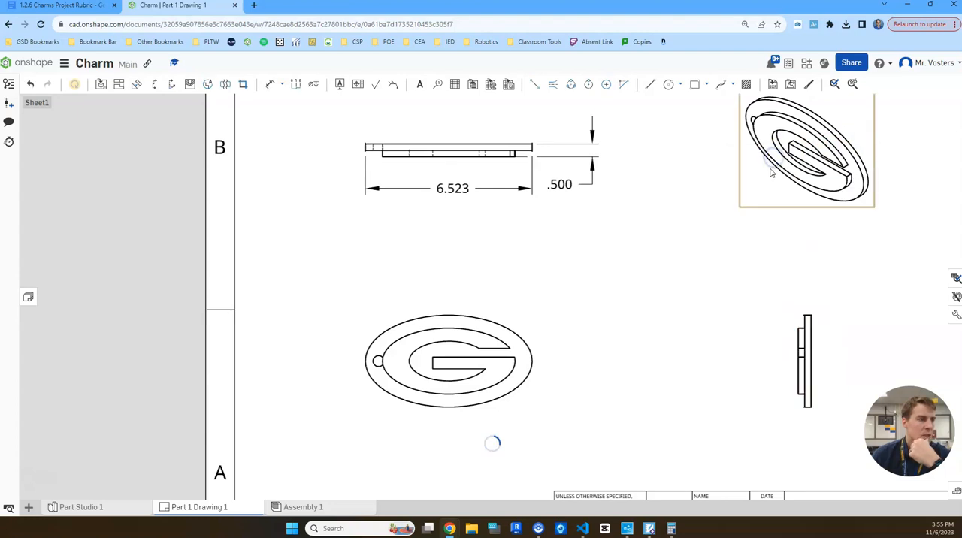
# Dimension the horizontal distance in the top view from the charm's outer end to the nearest hidden edge of the hole.
pyautogui.scroll(5, 373, 188)
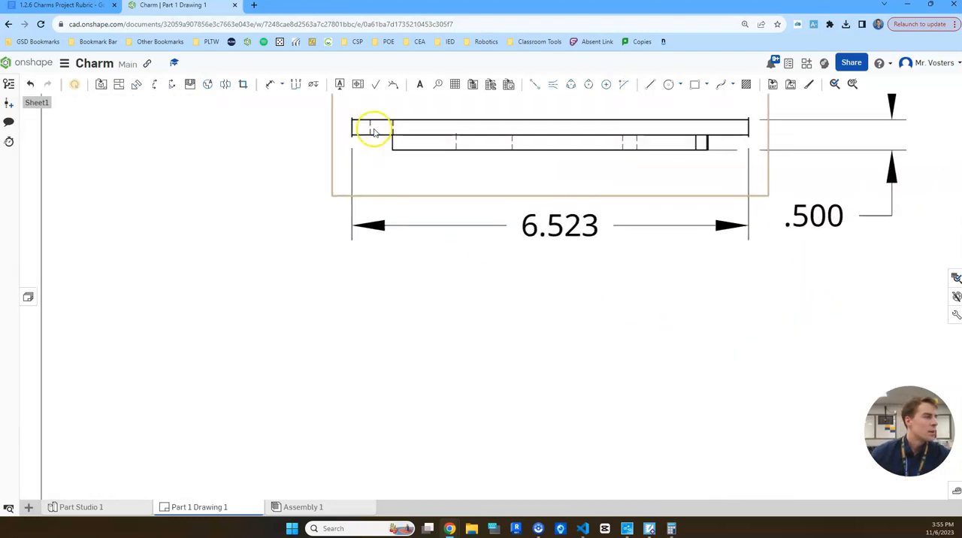
pyautogui.scroll(-4, 441, 304)
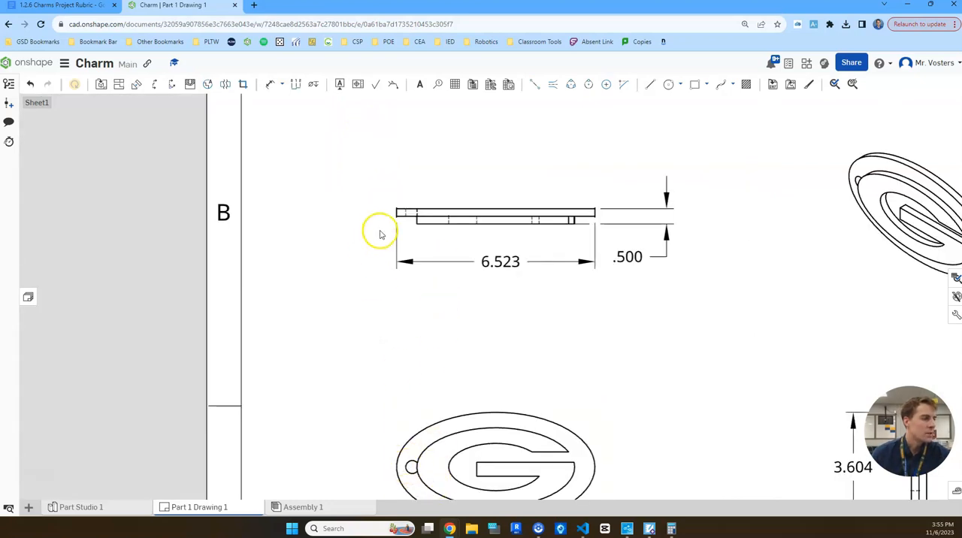
pyautogui.scroll(3, 412, 201)
pyautogui.click(270, 86)
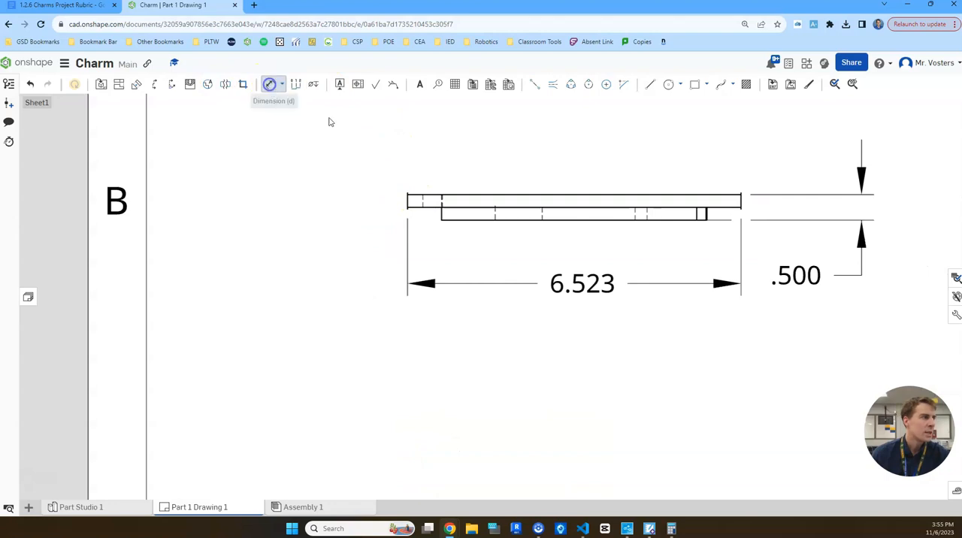
pyautogui.click(407, 200)
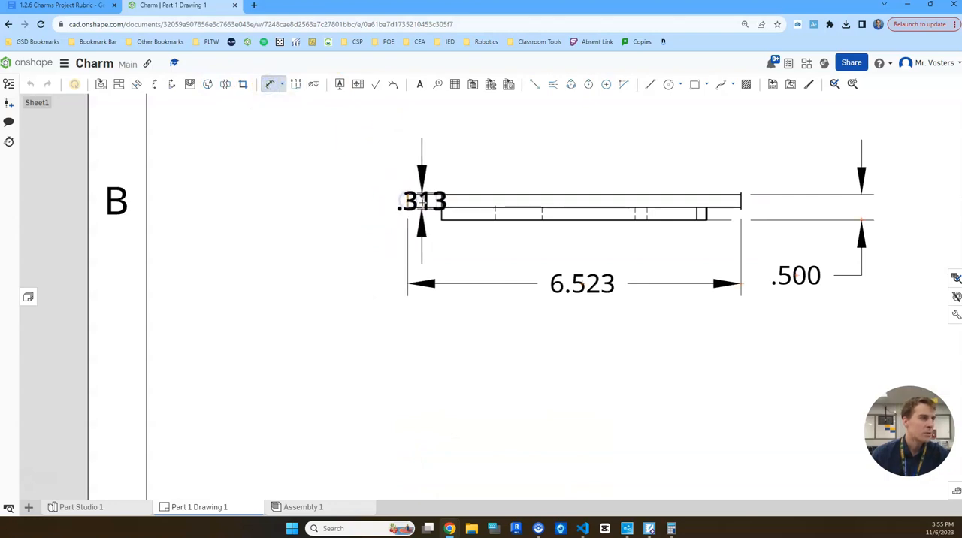
pyautogui.scroll(2, 424, 199)
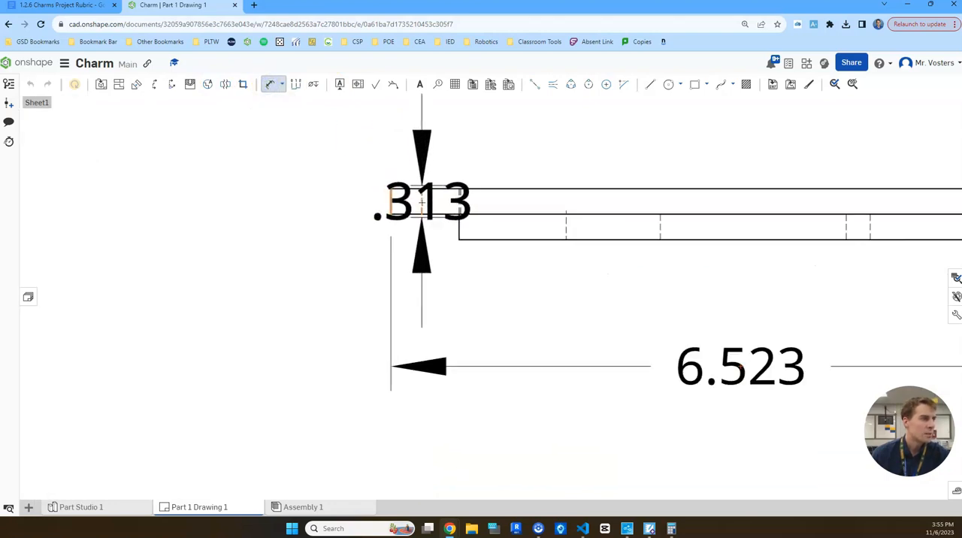
pyautogui.click(422, 201)
pyautogui.click(339, 285)
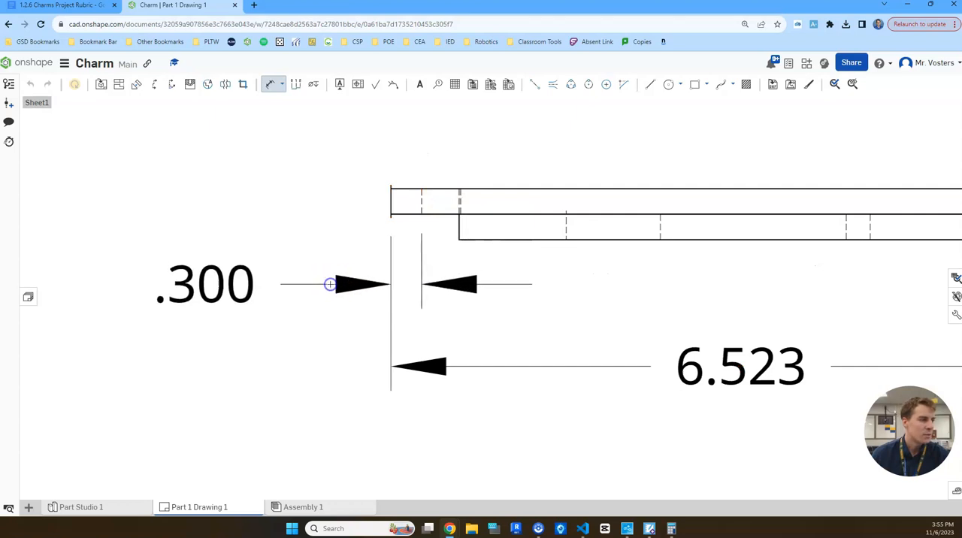
pyautogui.scroll(-3, 376, 283)
pyautogui.moveTo(462, 287); pyautogui.dragTo(456, 247, button='middle')
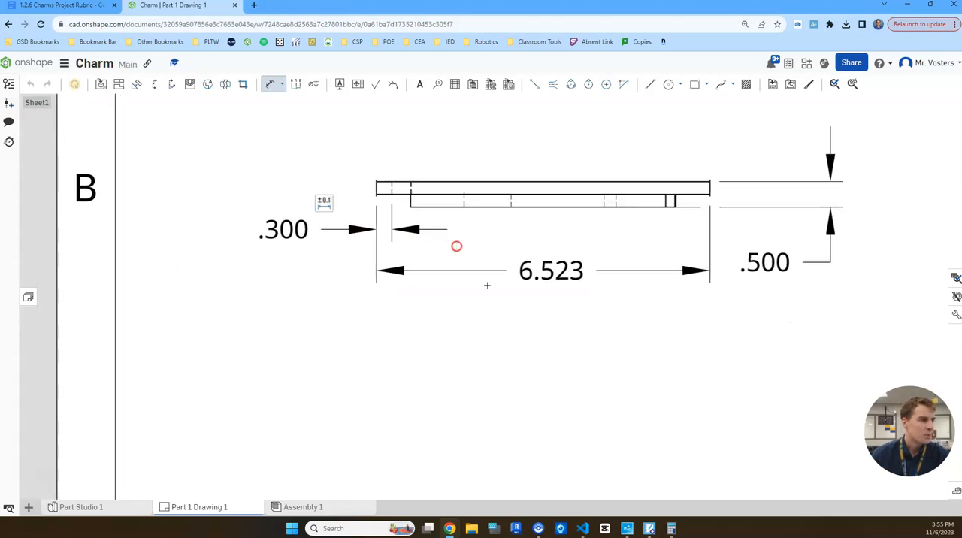
pyautogui.scroll(-1, 509, 309)
pyautogui.press('Escape')
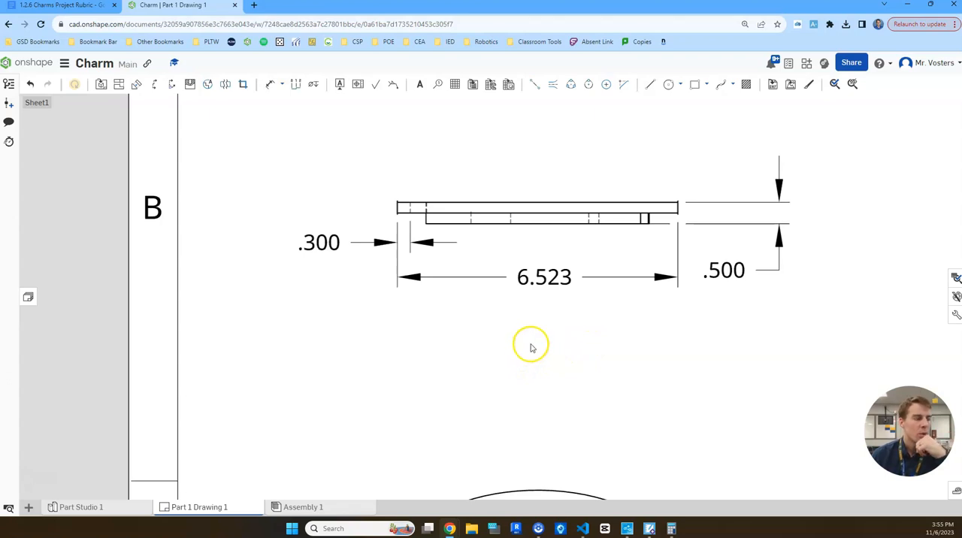
# Review the views and dimensions across the whole drawing sheet.
pyautogui.scroll(-1, 531, 359)
pyautogui.moveTo(532, 365); pyautogui.dragTo(536, 269, button='right')
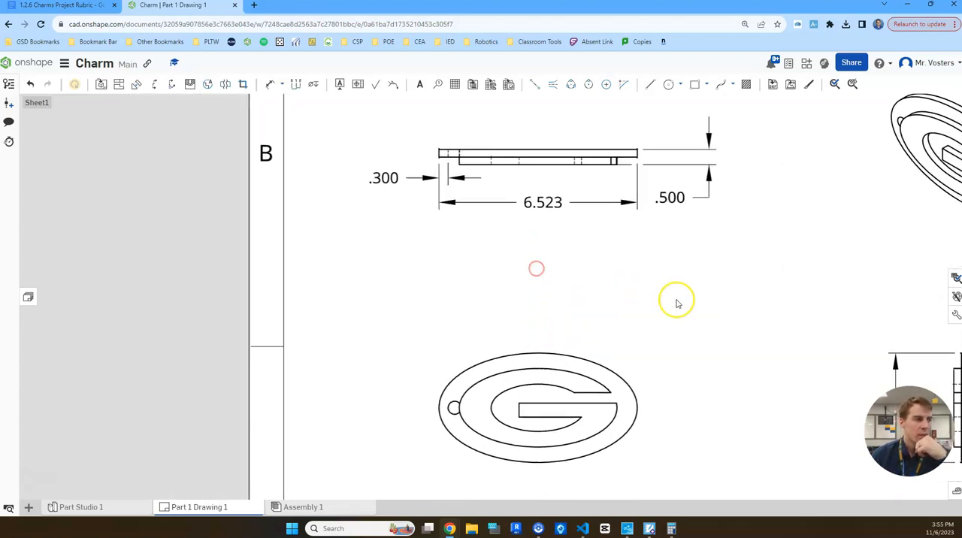
pyautogui.scroll(-1, 677, 302)
pyautogui.moveTo(674, 298); pyautogui.dragTo(576, 295, button='right')
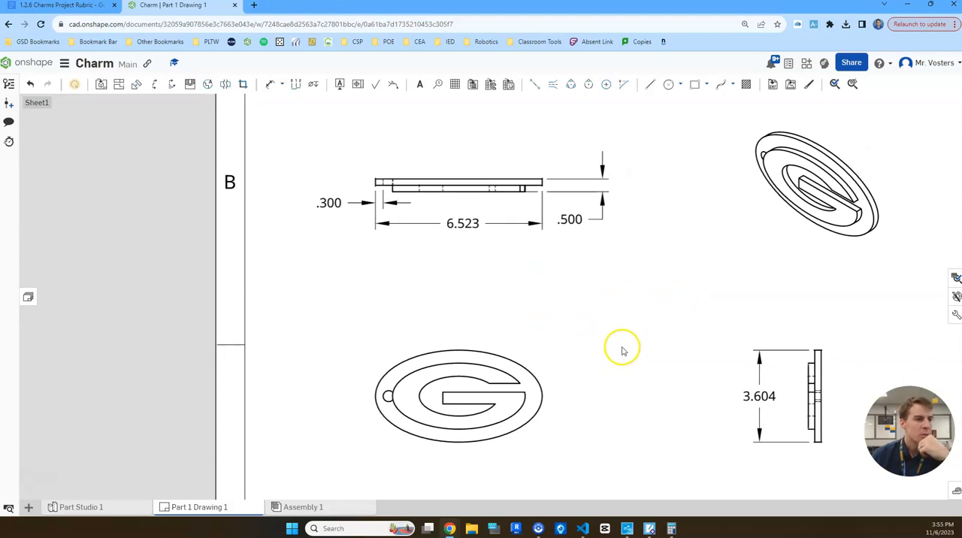
pyautogui.scroll(-2, 599, 338)
pyautogui.moveTo(629, 298)
pyautogui.mouseDown(button='right')
pyautogui.moveTo(515, 276)
pyautogui.moveTo(516, 263)
pyautogui.mouseUp(button='right')
pyautogui.moveTo(509, 271); pyautogui.dragTo(554, 269, button='right')
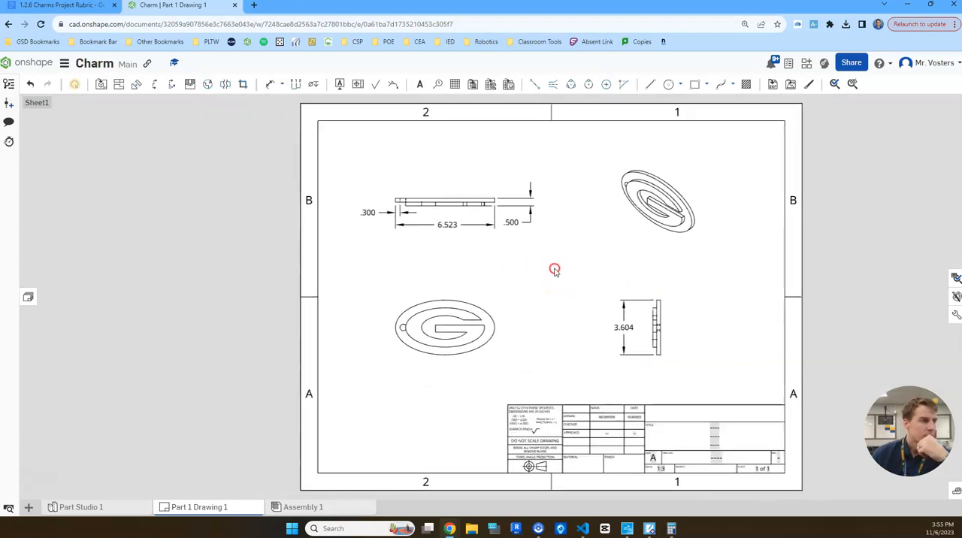
# Open Part Studio 1 and check the charm part's volume and surface area in its mass properties.
pyautogui.click(110, 511)
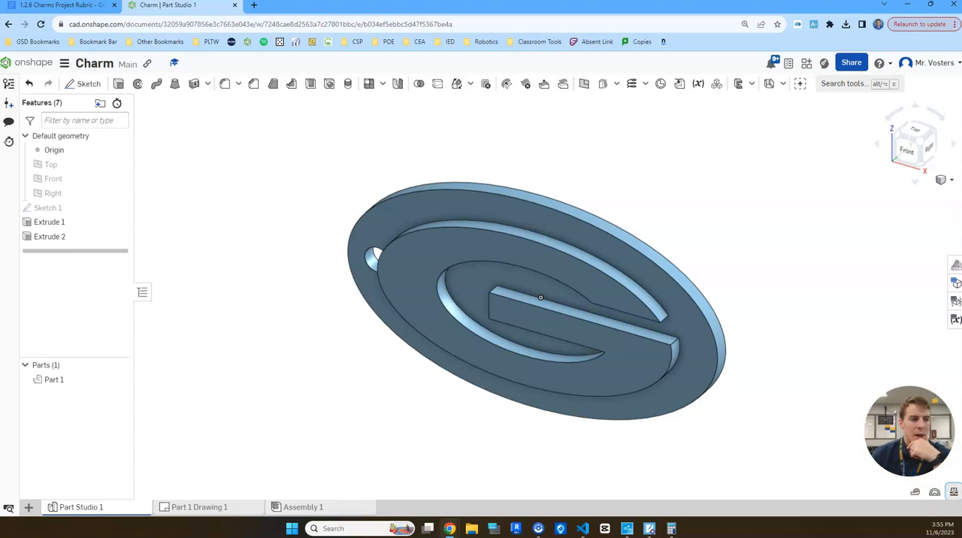
pyautogui.click(954, 492)
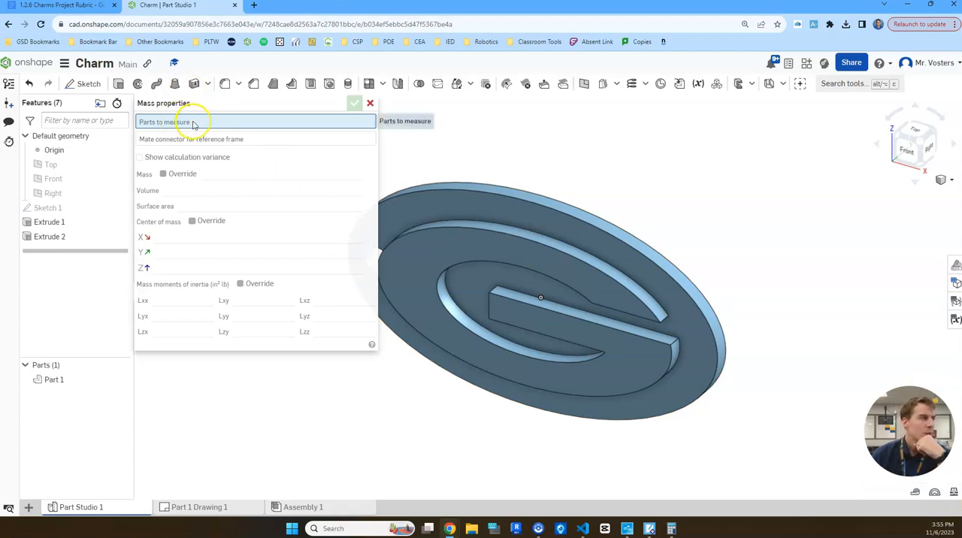
pyautogui.click(532, 218)
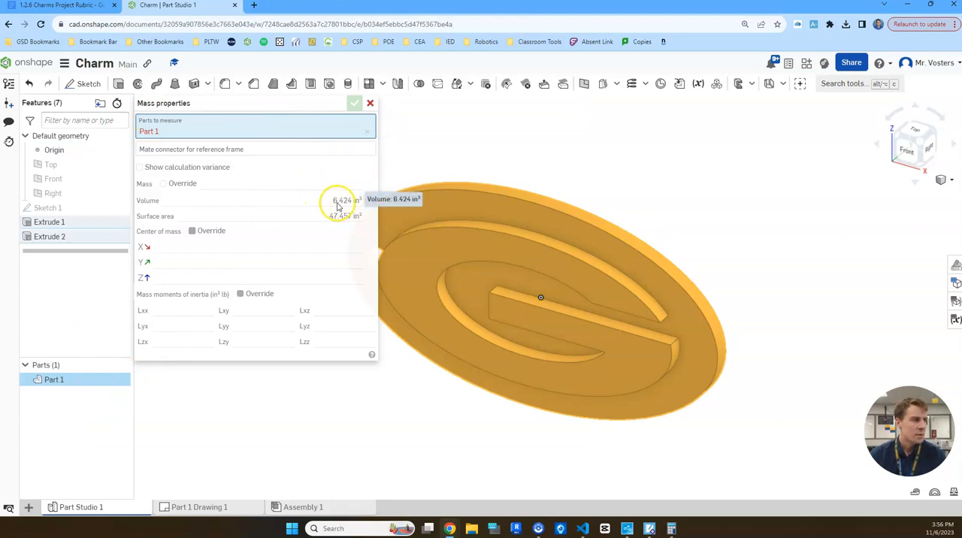
pyautogui.click(371, 104)
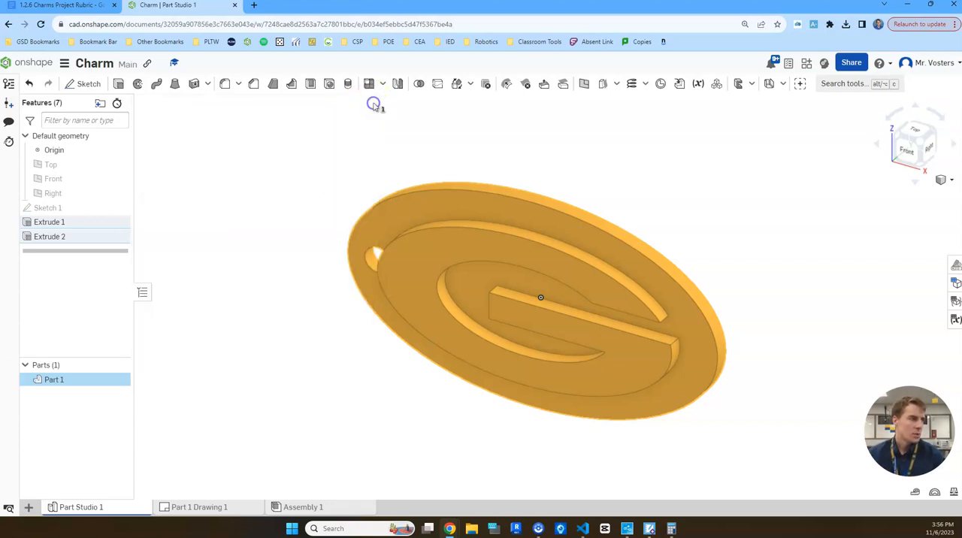
pyautogui.click(512, 121)
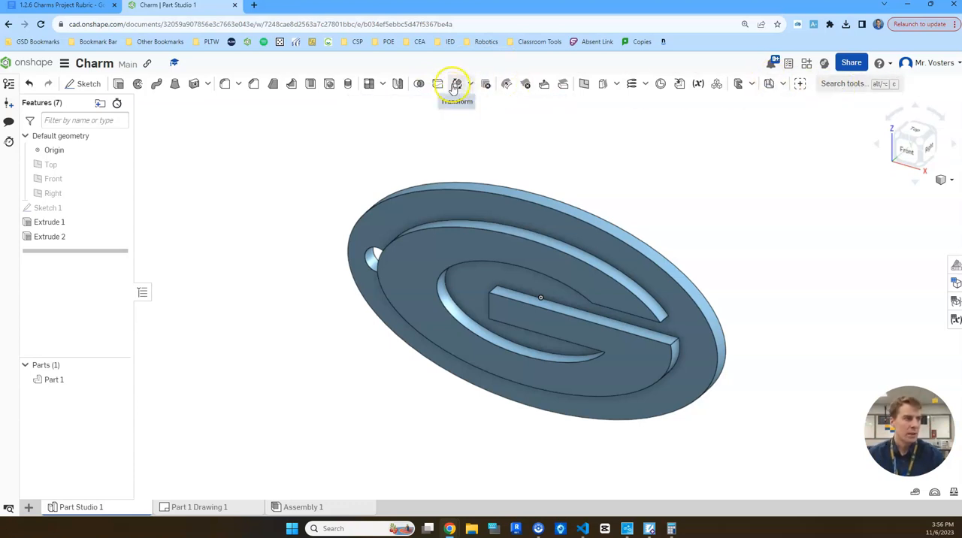
# Scale the charm part uniformly by 0.5 about the origin with a Transform feature.
pyautogui.click(845, 84)
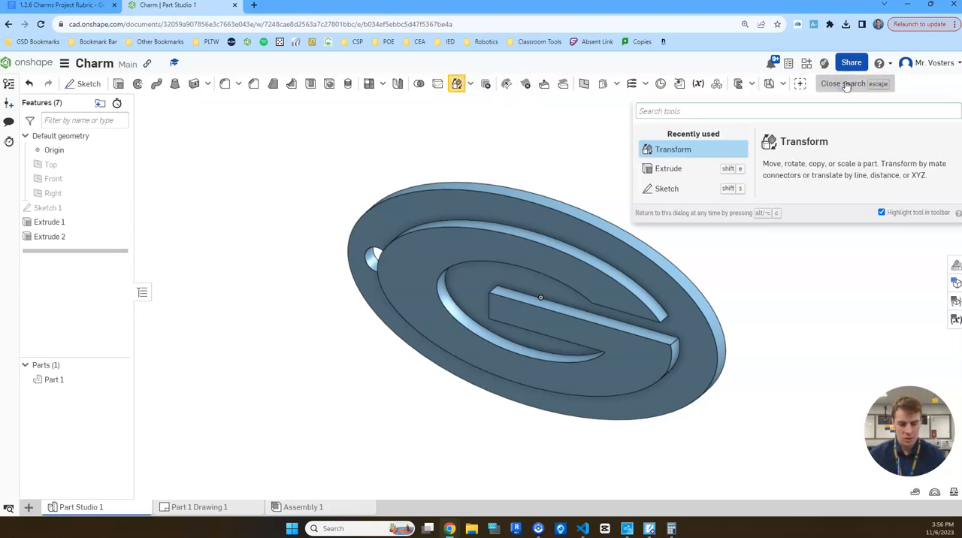
pyautogui.write('trans')
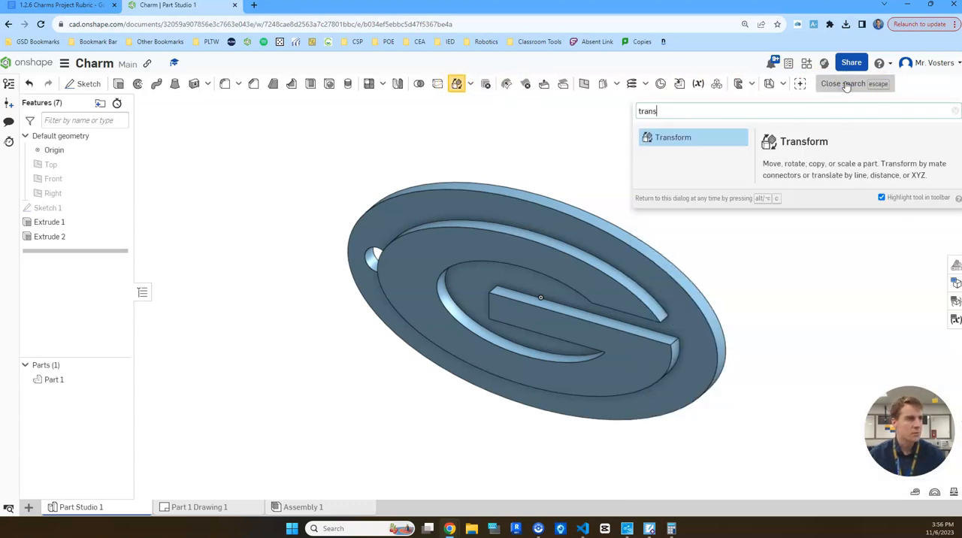
pyautogui.click(668, 138)
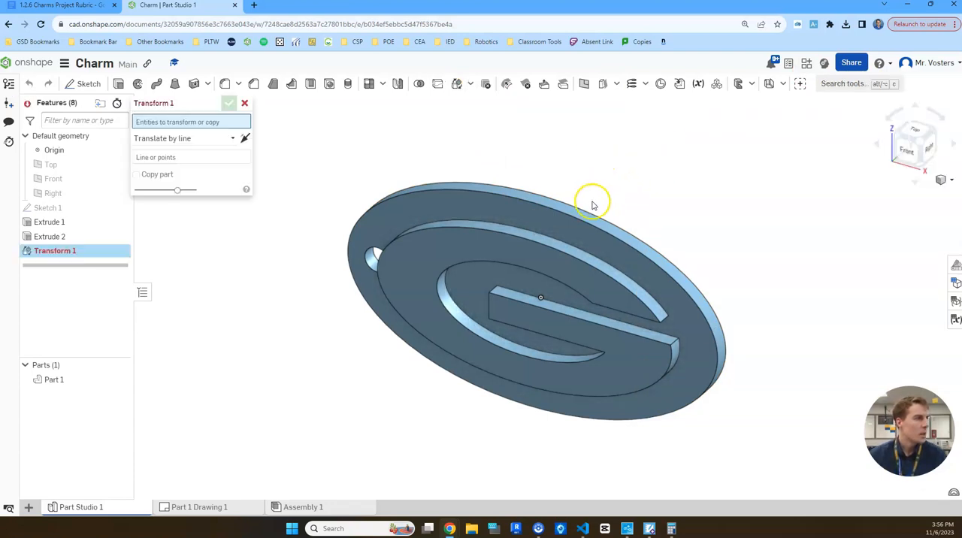
pyautogui.click(545, 218)
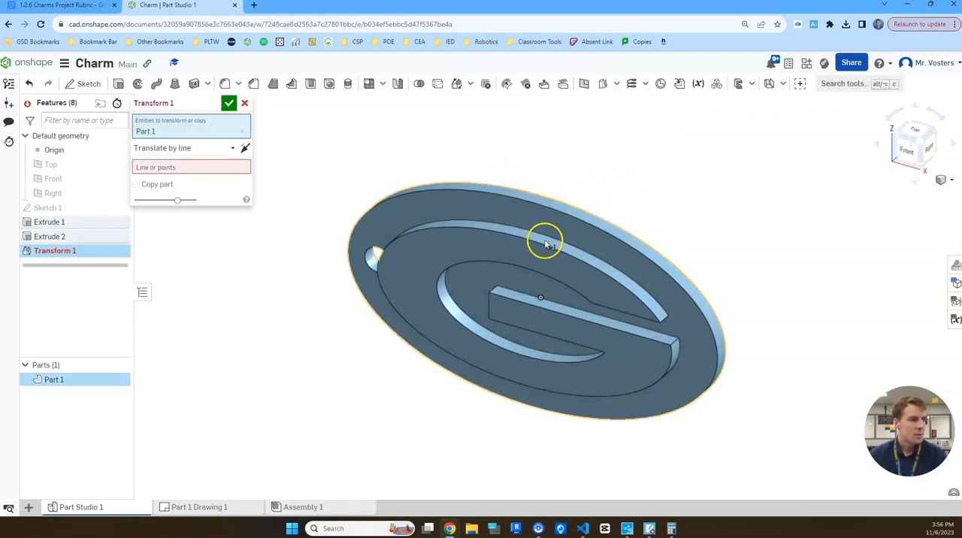
pyautogui.click(201, 148)
pyautogui.click(163, 253)
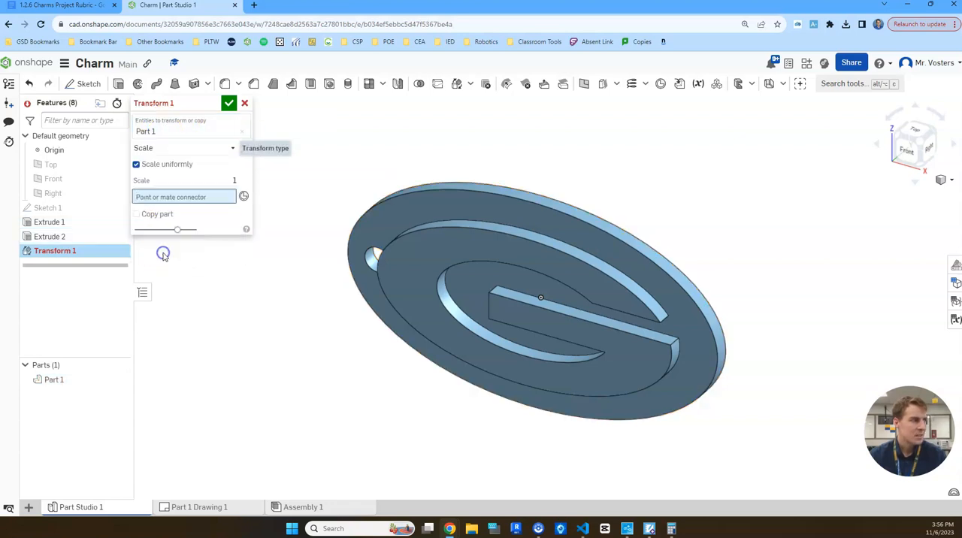
pyautogui.click(230, 148)
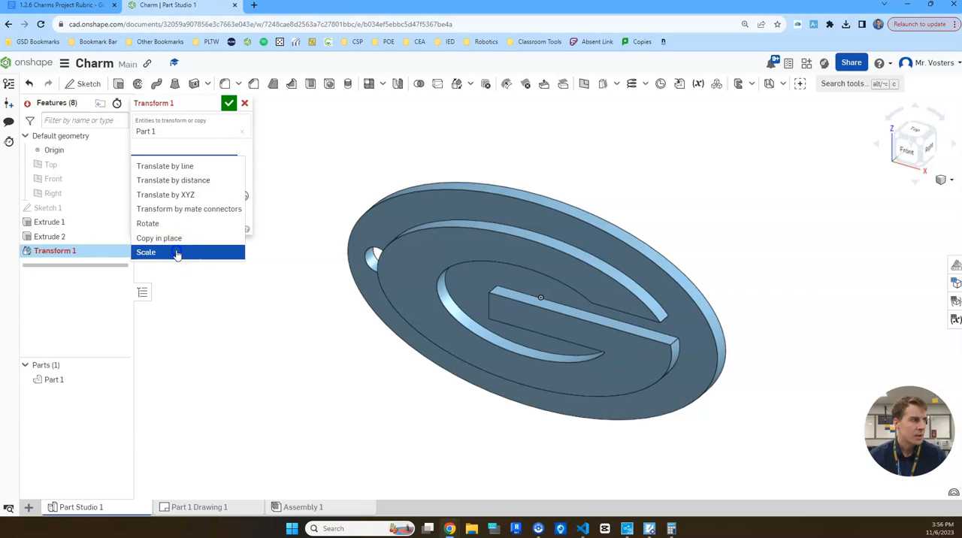
pyautogui.click(180, 253)
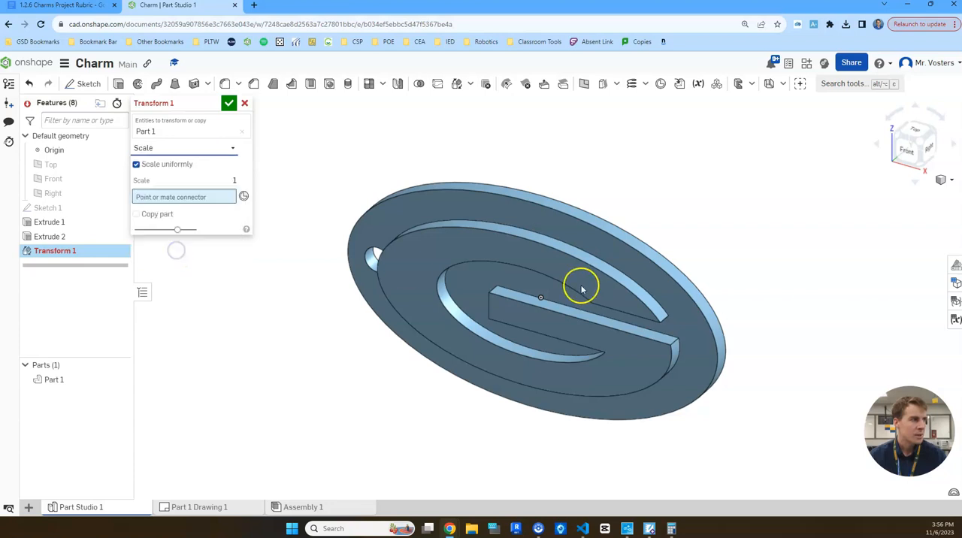
pyautogui.click(227, 179)
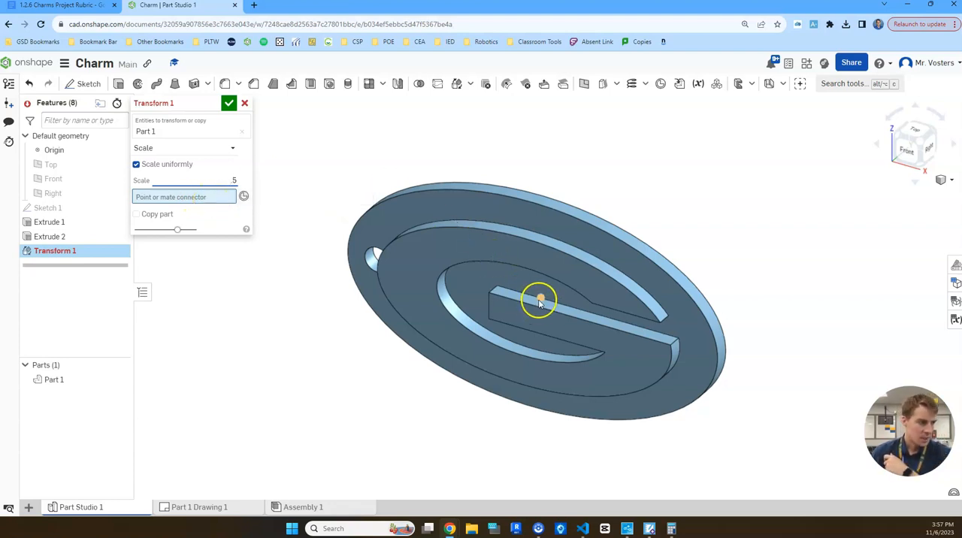
pyautogui.click(540, 301)
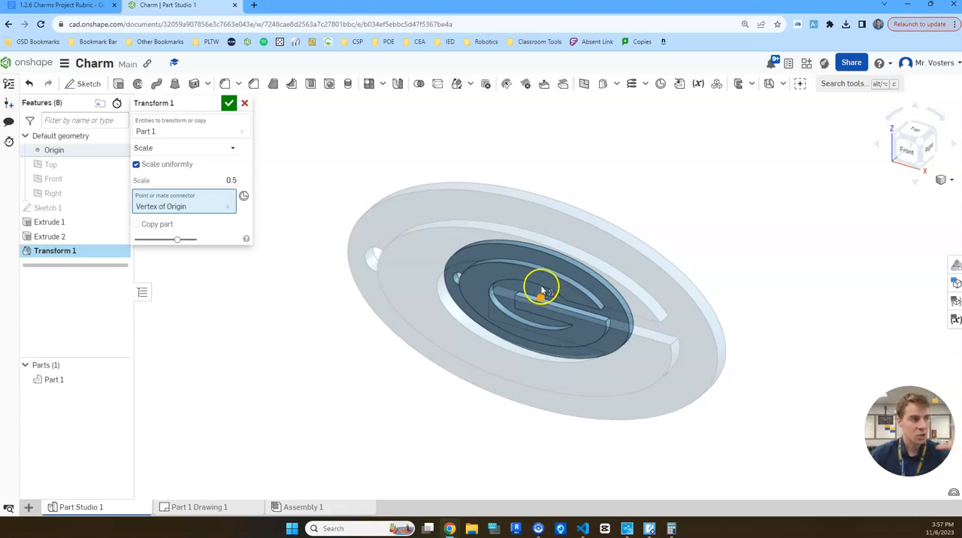
pyautogui.click(232, 181)
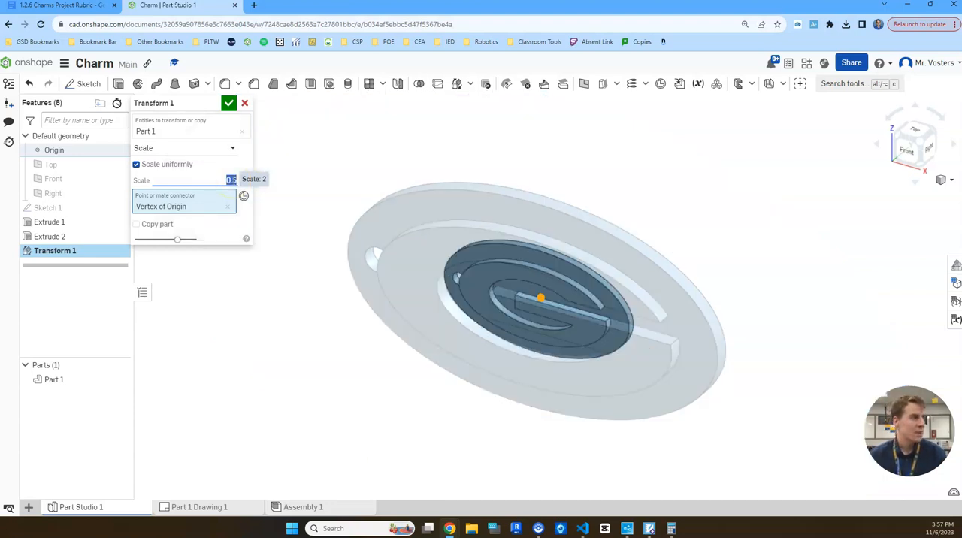
pyautogui.click(229, 105)
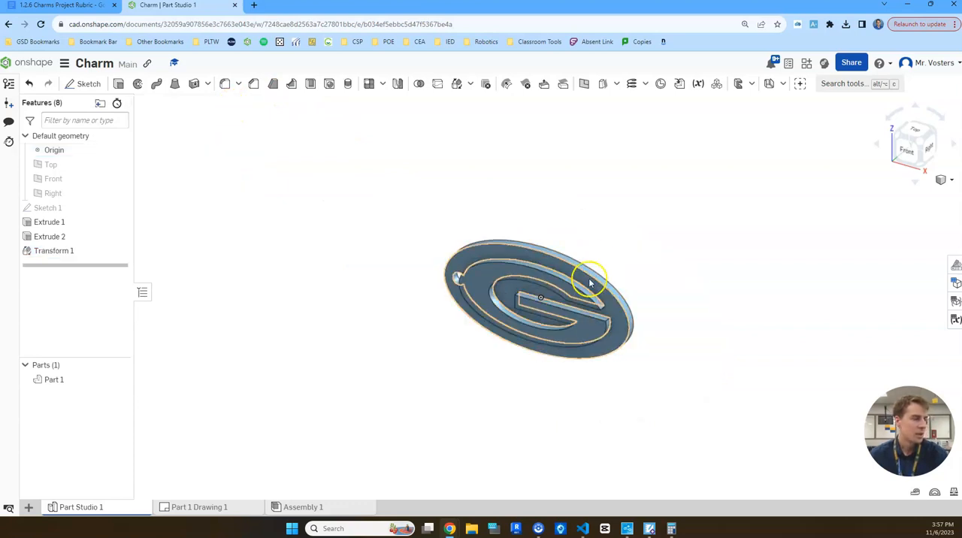
# Check the mass properties of the scaled-down charm part.
pyautogui.click(951, 492)
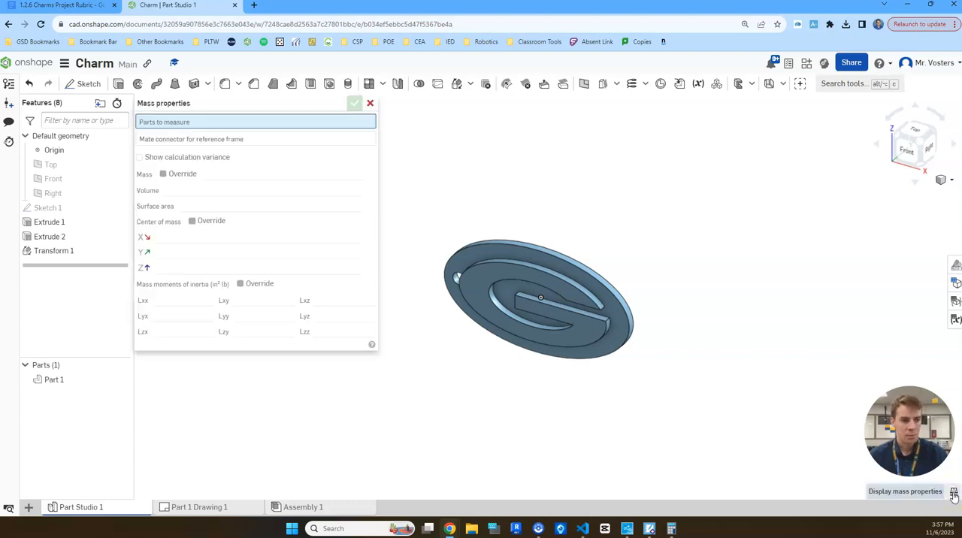
pyautogui.click(528, 260)
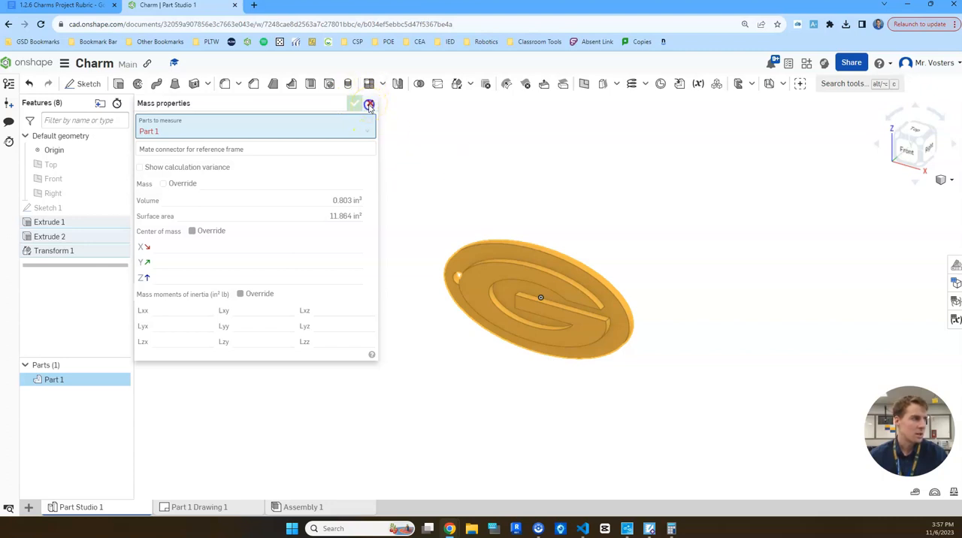
pyautogui.click(369, 105)
pyautogui.click(637, 228)
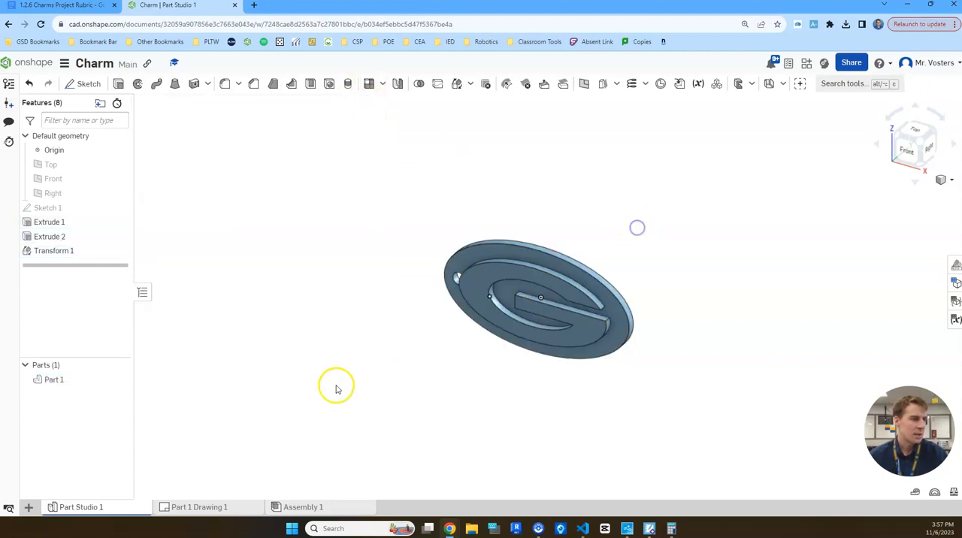
# Return to Part 1 Drawing 1 and update it to match the rescaled charm part.
pyautogui.click(207, 507)
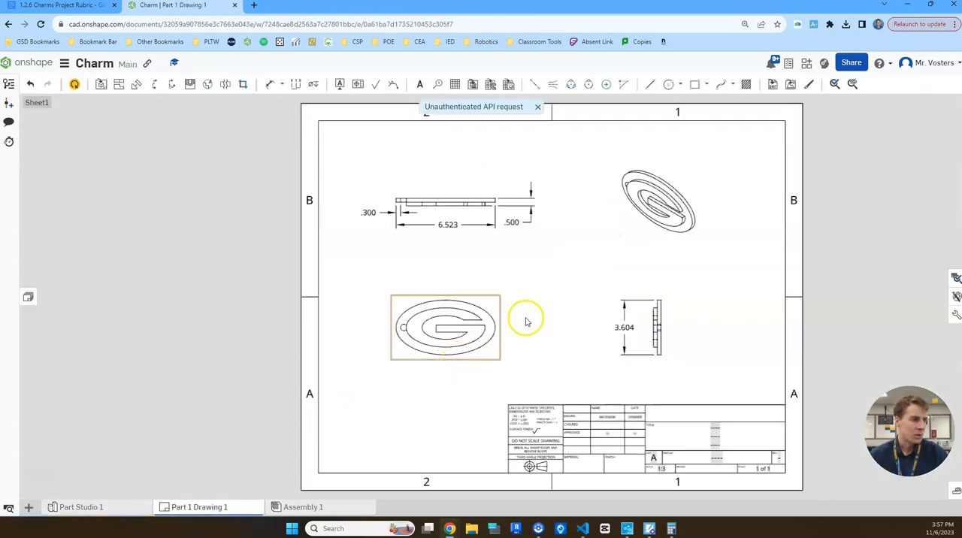
pyautogui.click(74, 85)
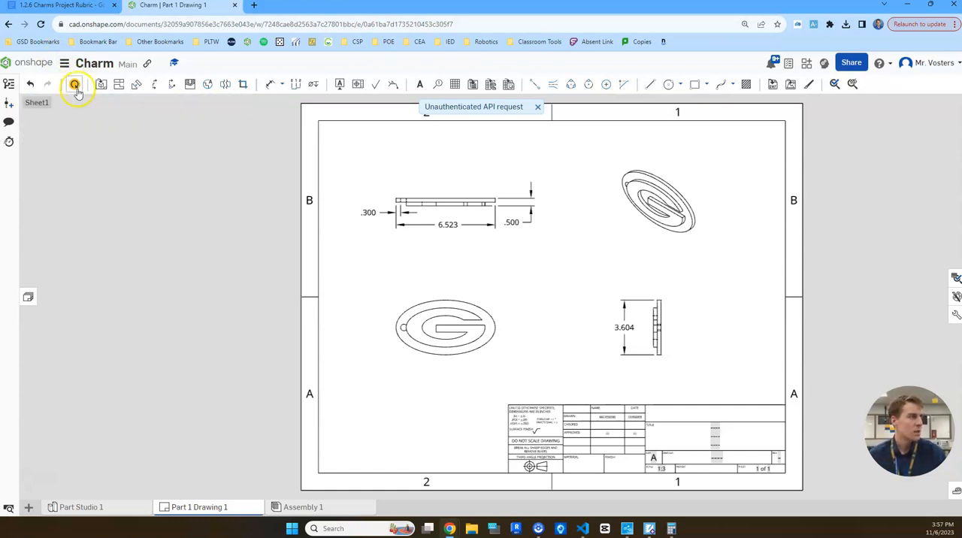
pyautogui.click(75, 86)
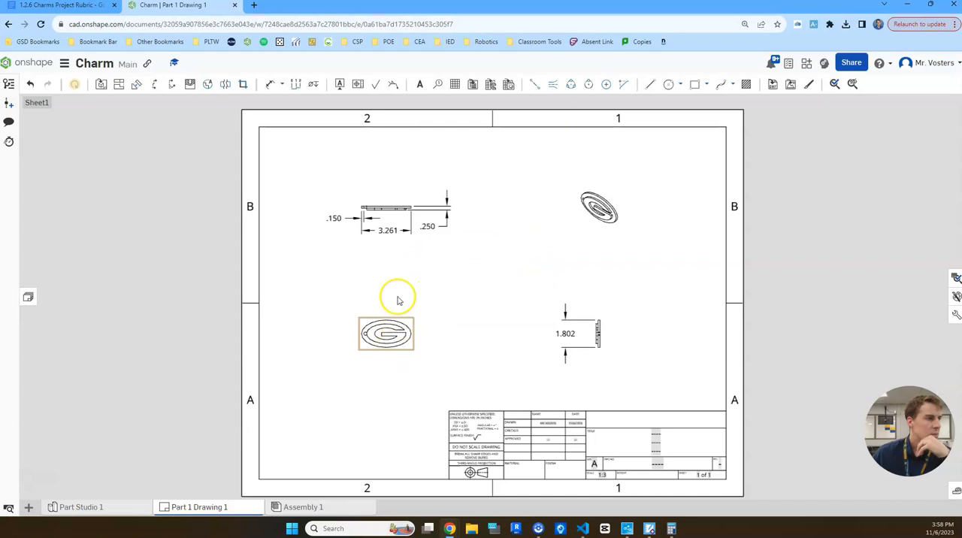
# Set the scale of the charm's front view to 1:1 in its view properties.
pyautogui.scroll(4, 330, 218)
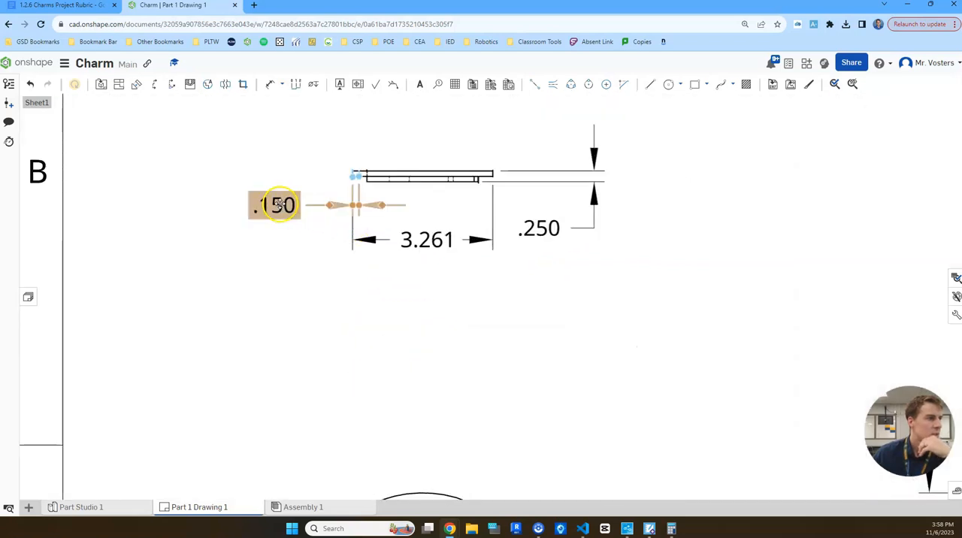
pyautogui.scroll(-3, 524, 339)
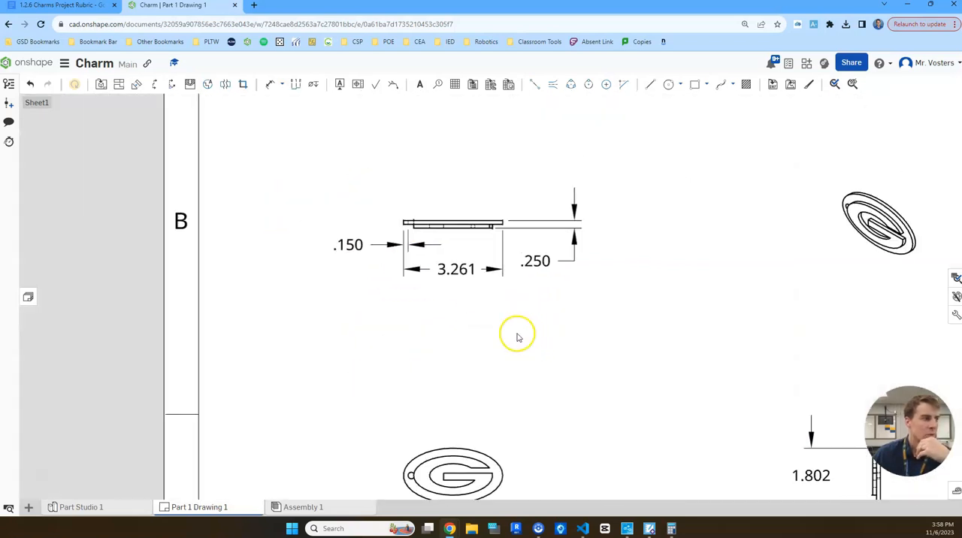
pyautogui.scroll(-3, 563, 325)
pyautogui.click(528, 297)
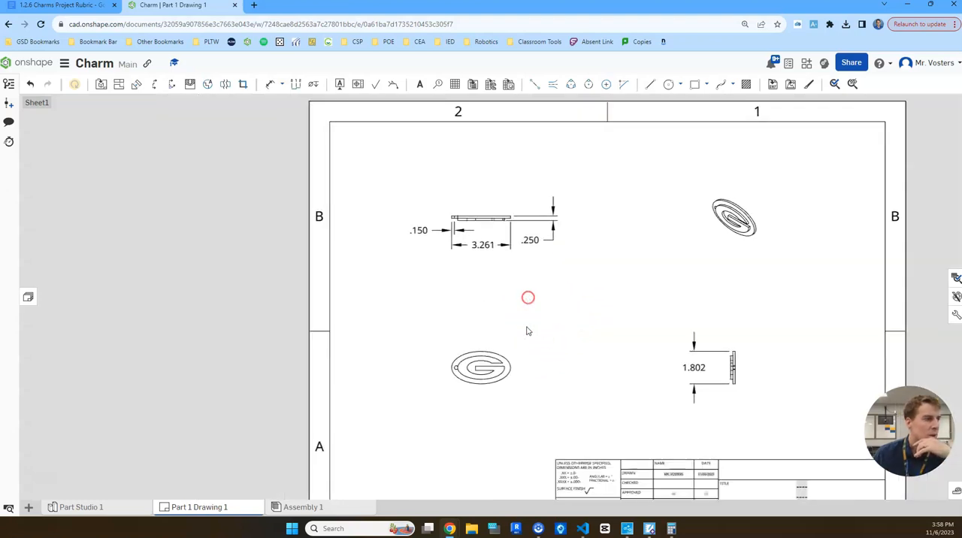
pyautogui.doubleClick(486, 379)
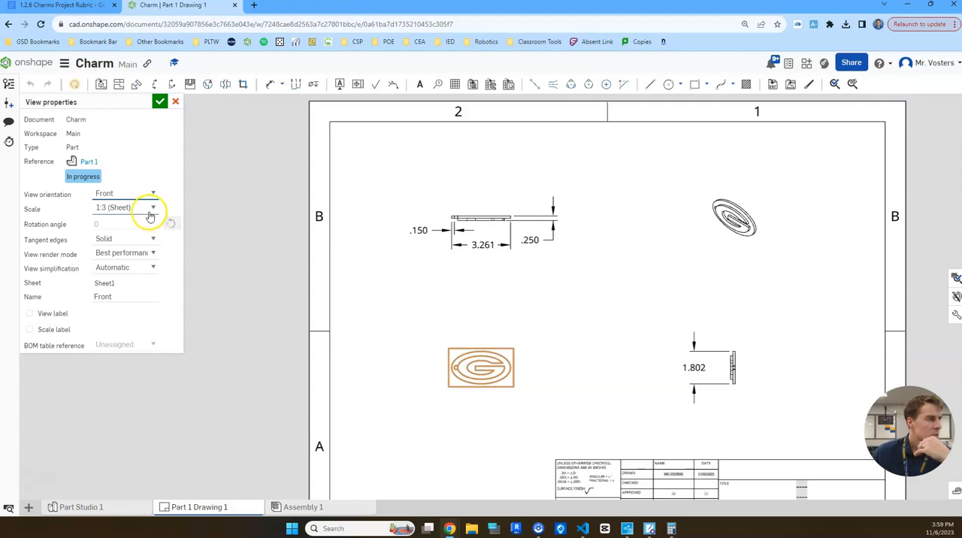
pyautogui.click(150, 210)
pyautogui.click(131, 254)
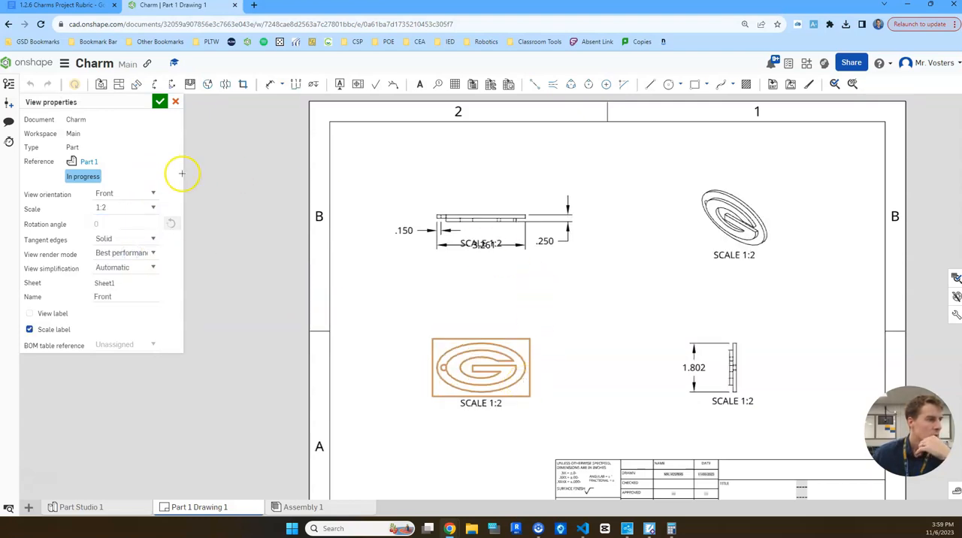
pyautogui.click(151, 211)
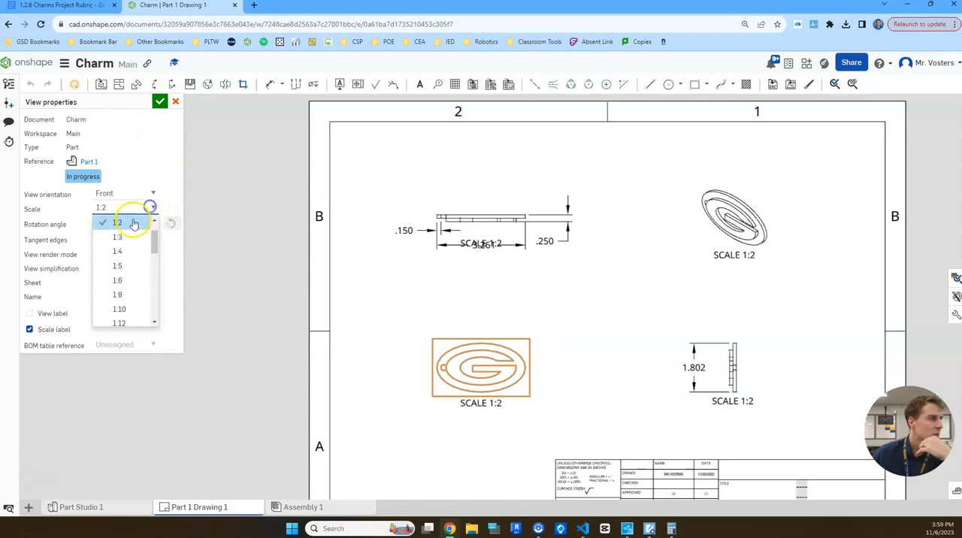
pyautogui.moveTo(155, 242); pyautogui.dragTo(154, 229)
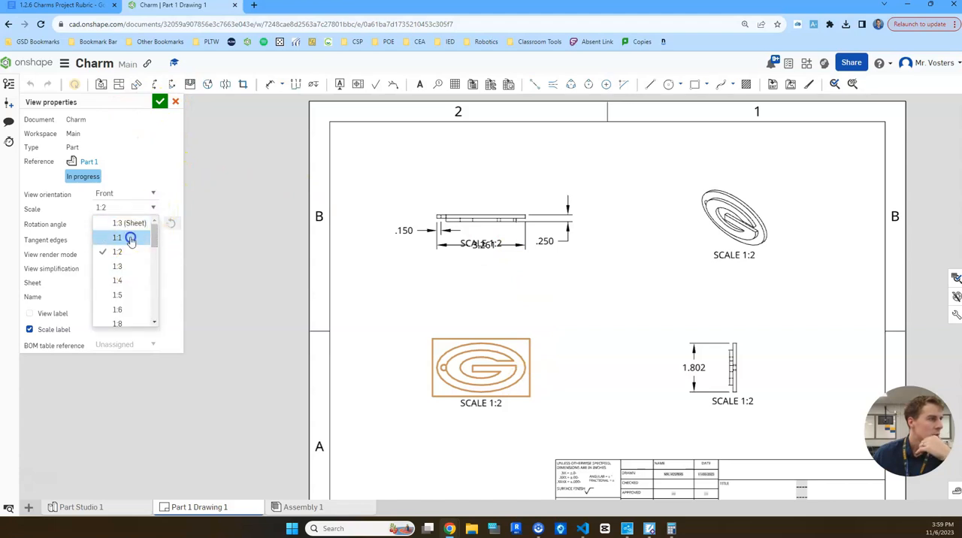
pyautogui.click(132, 237)
pyautogui.click(159, 100)
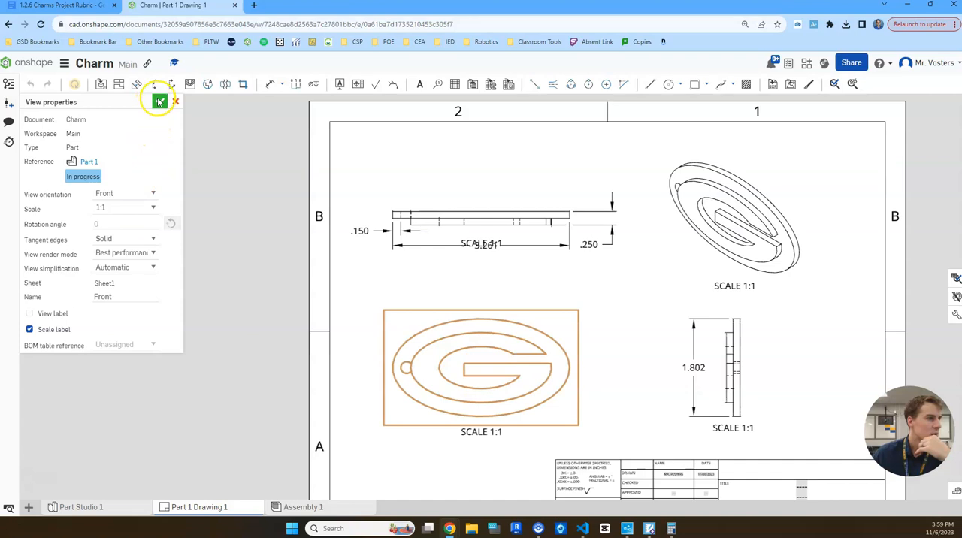
# Move the top view's scale label down, clear of the overall width dimension.
pyautogui.click(633, 276)
pyautogui.click(484, 246)
pyautogui.moveTo(487, 250); pyautogui.dragTo(488, 284)
pyautogui.click(646, 314)
pyautogui.click(838, 308)
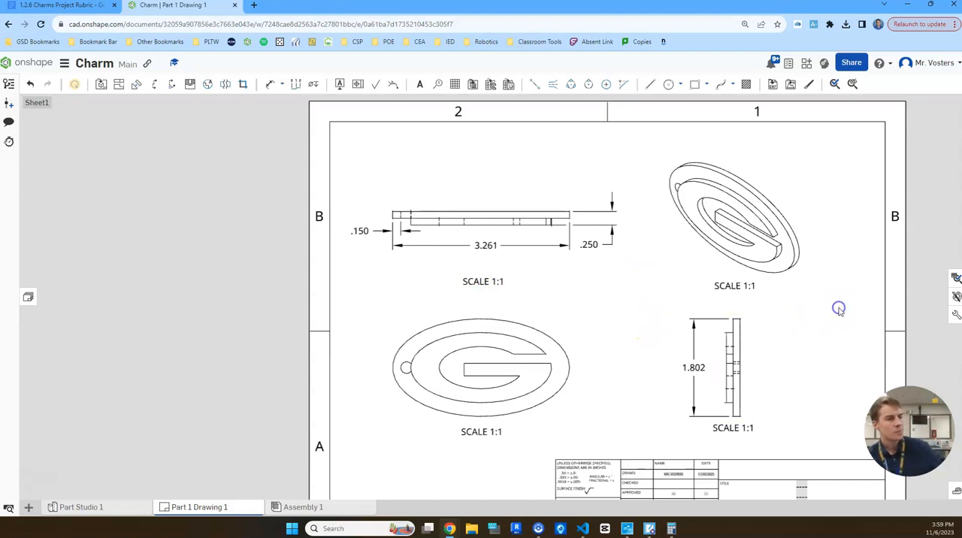
pyautogui.scroll(-2, 836, 306)
pyautogui.moveTo(810, 316)
pyautogui.mouseDown(button='middle')
pyautogui.moveTo(804, 275)
pyautogui.moveTo(782, 265)
pyautogui.moveTo(766, 277)
pyautogui.mouseUp(button='middle')
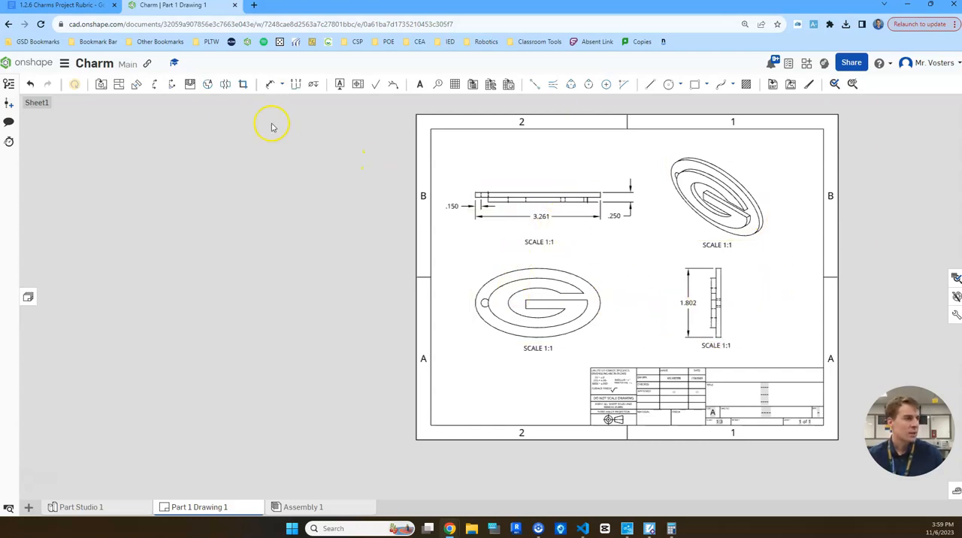
# Place a note below the charm's front view and consult the example notes in the 1.2.6 Charms Project Rubric document.
pyautogui.click(420, 83)
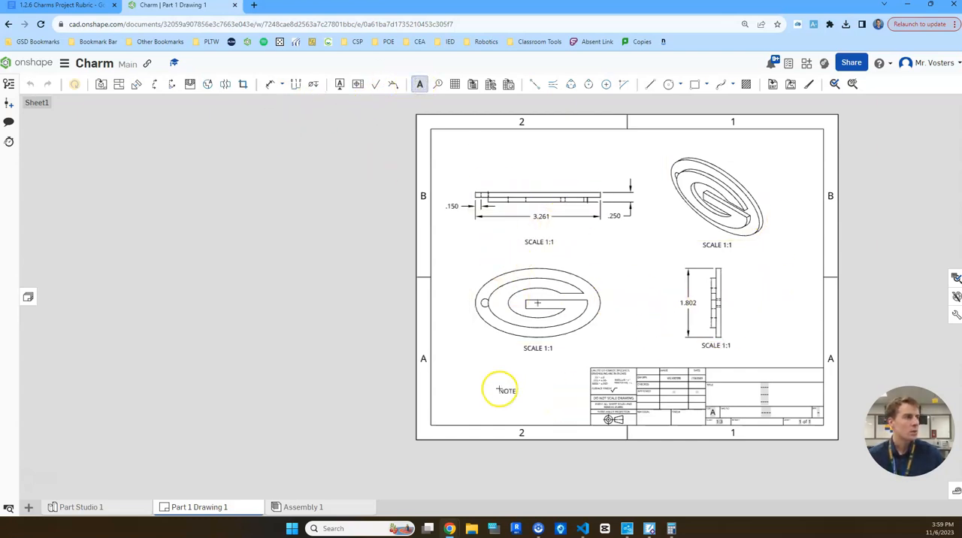
pyautogui.click(458, 369)
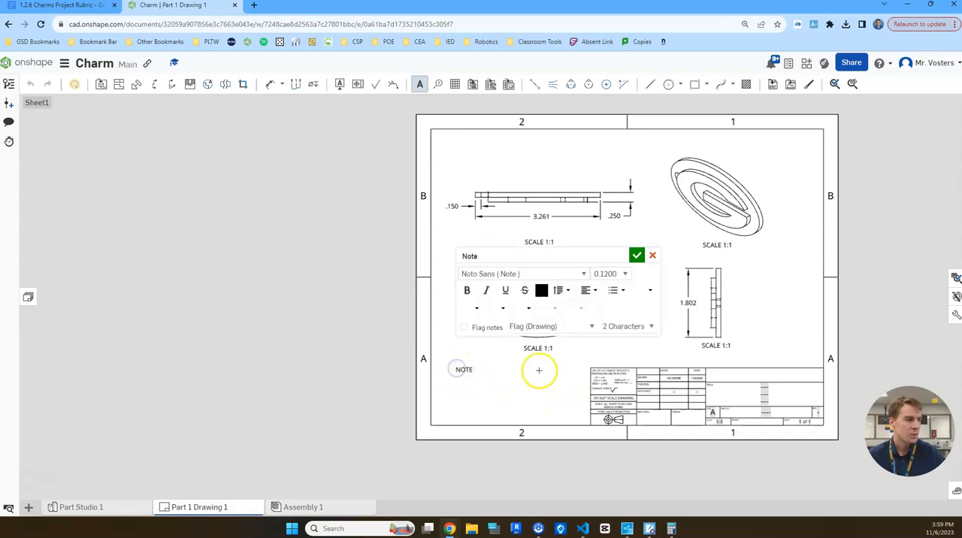
pyautogui.click(94, 6)
pyautogui.scroll(-3, 444, 387)
pyautogui.click(425, 309)
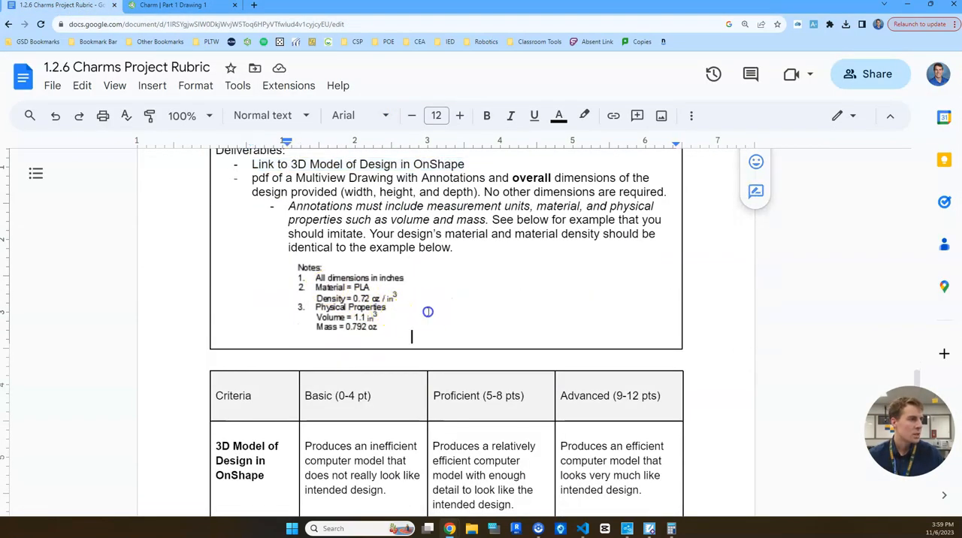
pyautogui.click(367, 284)
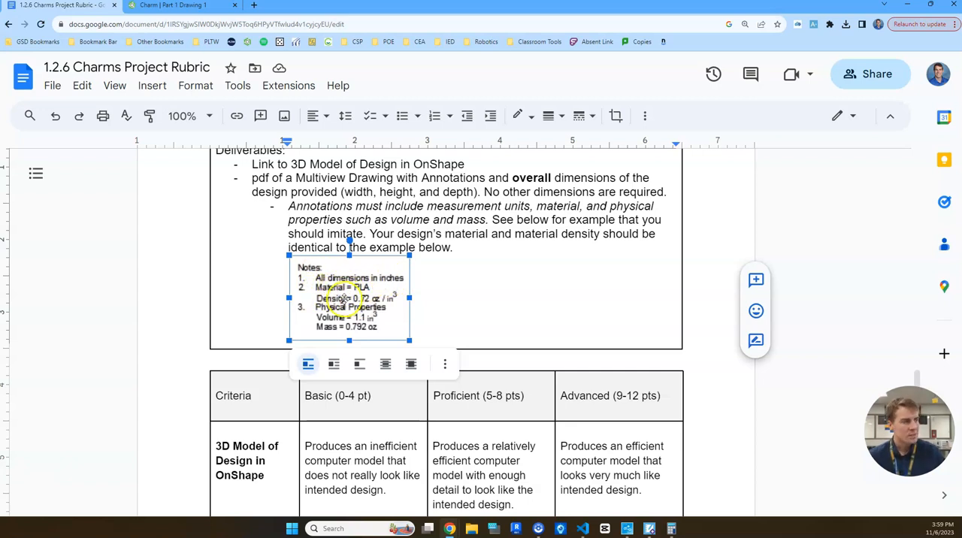
# Return to the Onshape drawing, widen the note box, and enter "Notes:" followed by "1. All dimensions are in inches.".
pyautogui.click(179, 10)
pyautogui.moveTo(481, 354); pyautogui.dragTo(580, 355)
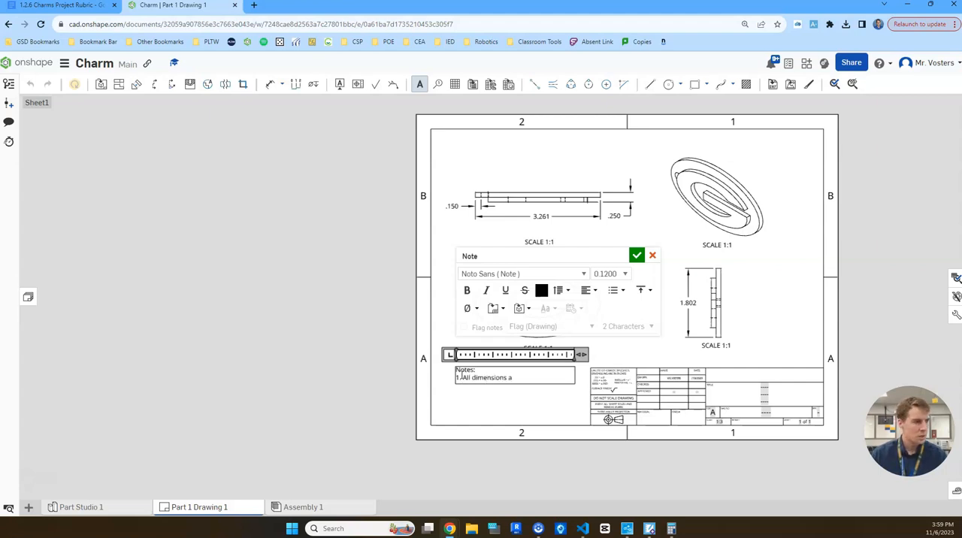
pyautogui.press('Return')
# Add "2. Material = PLA" to the note with "Density = 0.72 oz / in^3" on the line beneath it.
pyautogui.write('2. Material')
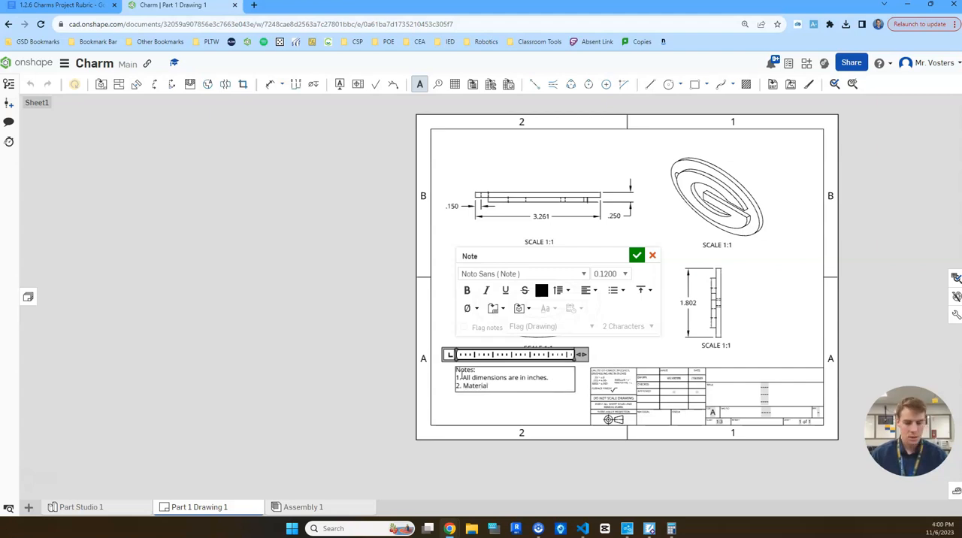
pyautogui.write(' = PLA')
pyautogui.press('Return')
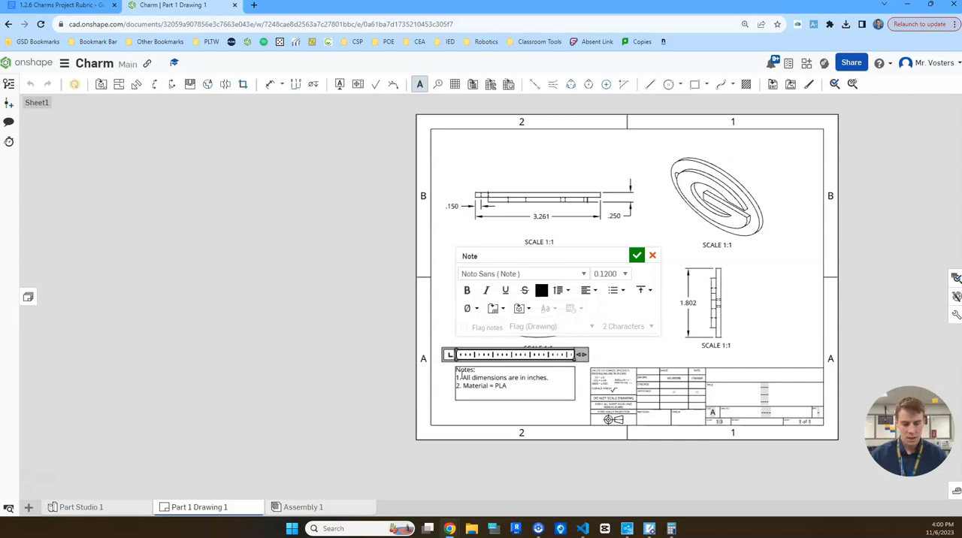
pyautogui.write('Density = 0.72 oz / in^3')
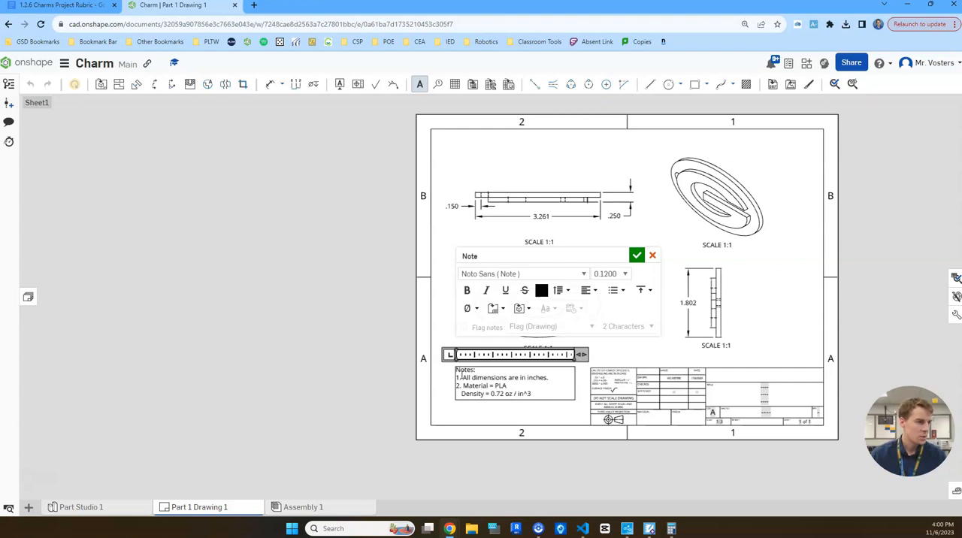
pyautogui.press('Return')
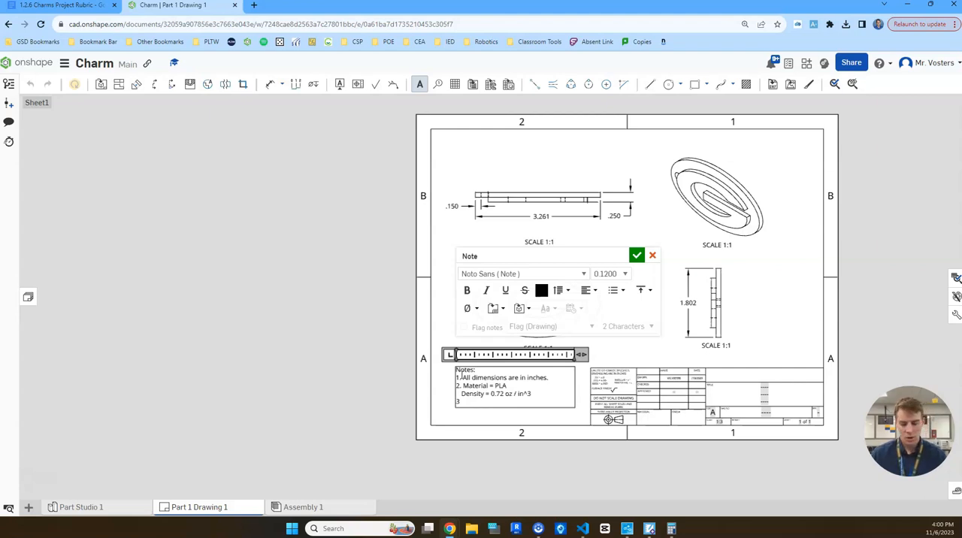
# Add "3. Physical Properties" to the note with the lines "Volume = 0.803 in^3" and "Mass =" beneath it.
pyautogui.write('3. Phys')
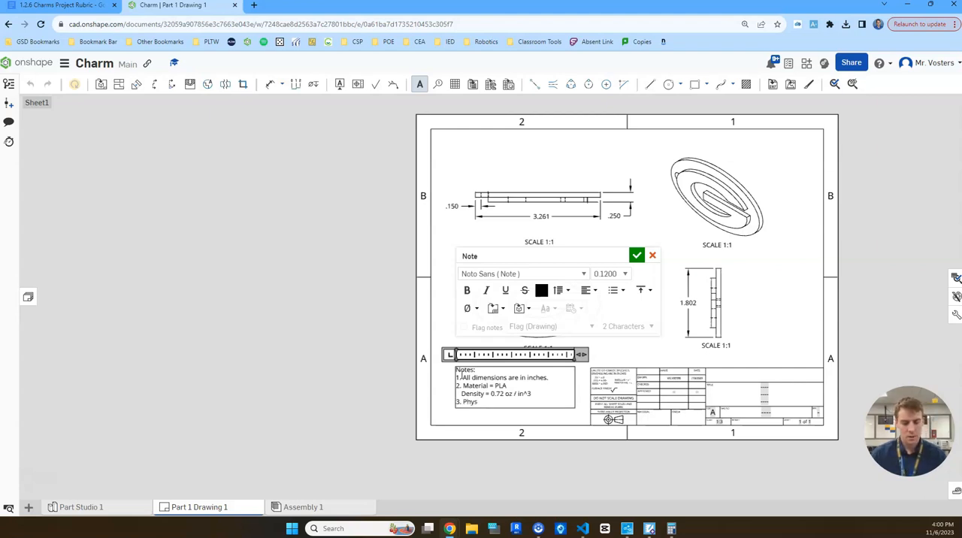
pyautogui.write('ical Properties')
pyautogui.press('Return')
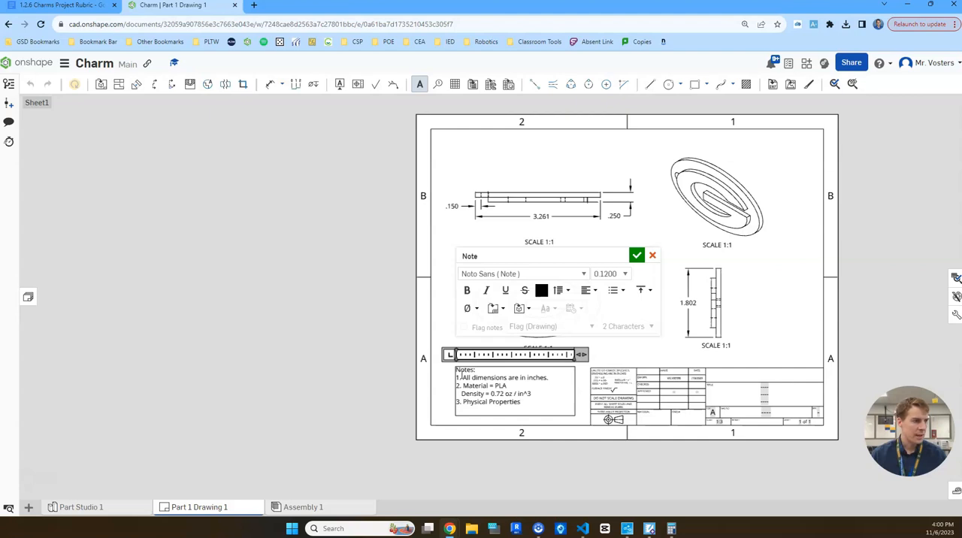
pyautogui.write('Volume = 0.803 in^3')
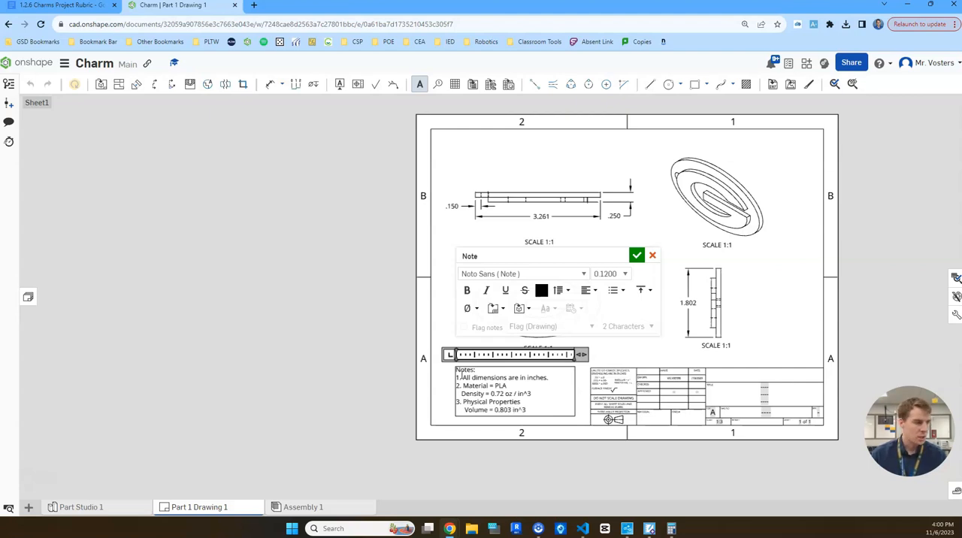
pyautogui.press('Return')
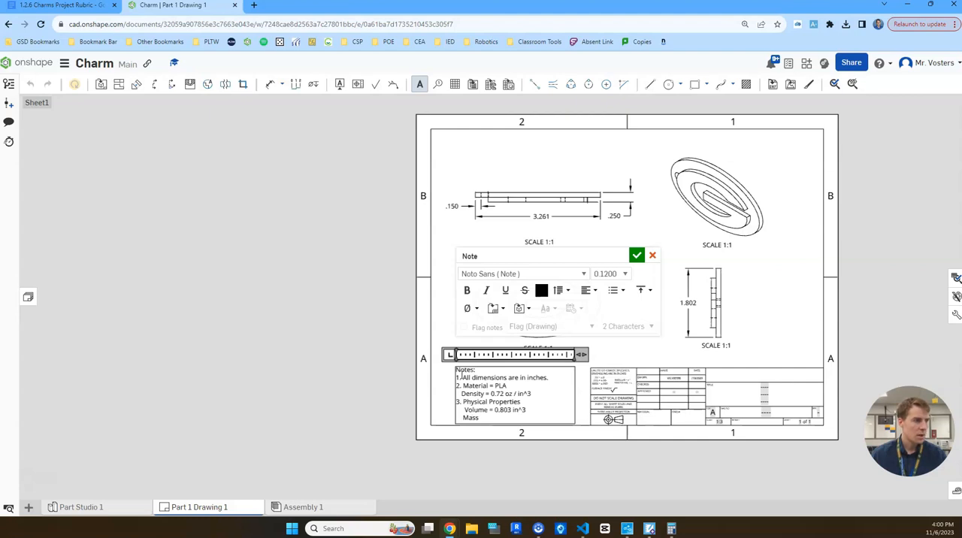
pyautogui.write('Mass =')
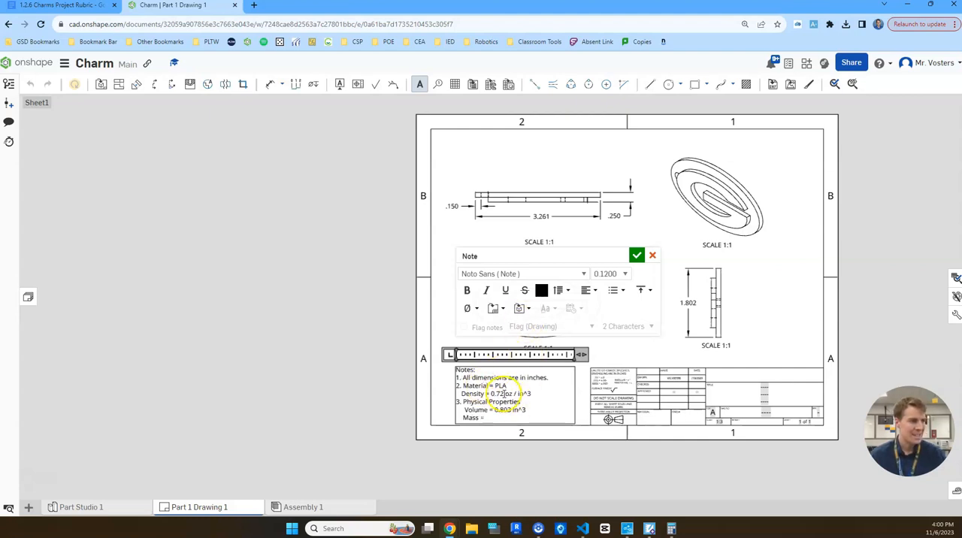
# Calculate the charm's mass in Calculator by multiplying the density 0.72 by the volume 0.803.
pyautogui.click(671, 528)
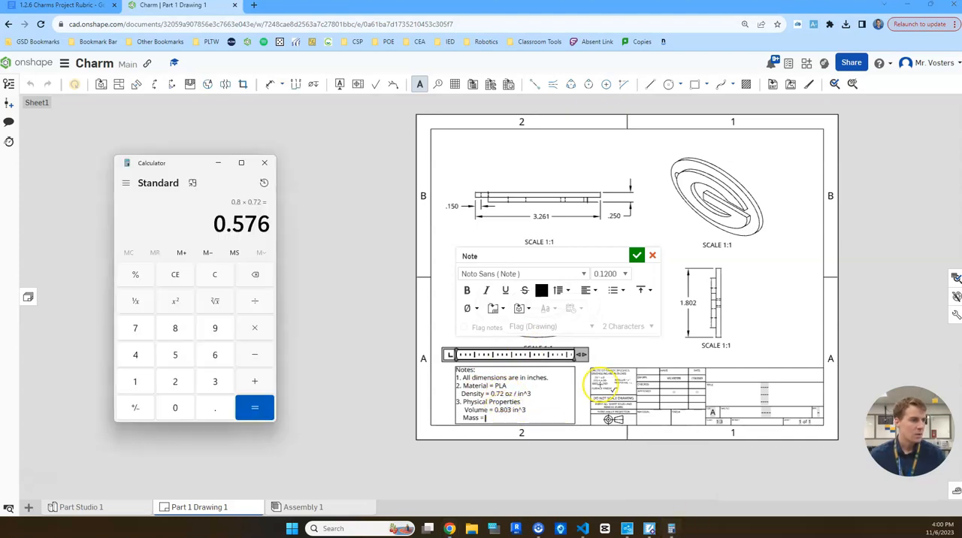
pyautogui.click(213, 407)
pyautogui.click(136, 329)
pyautogui.click(175, 381)
pyautogui.click(248, 329)
pyautogui.click(215, 407)
pyautogui.click(175, 331)
pyautogui.click(180, 412)
pyautogui.click(210, 383)
pyautogui.click(253, 408)
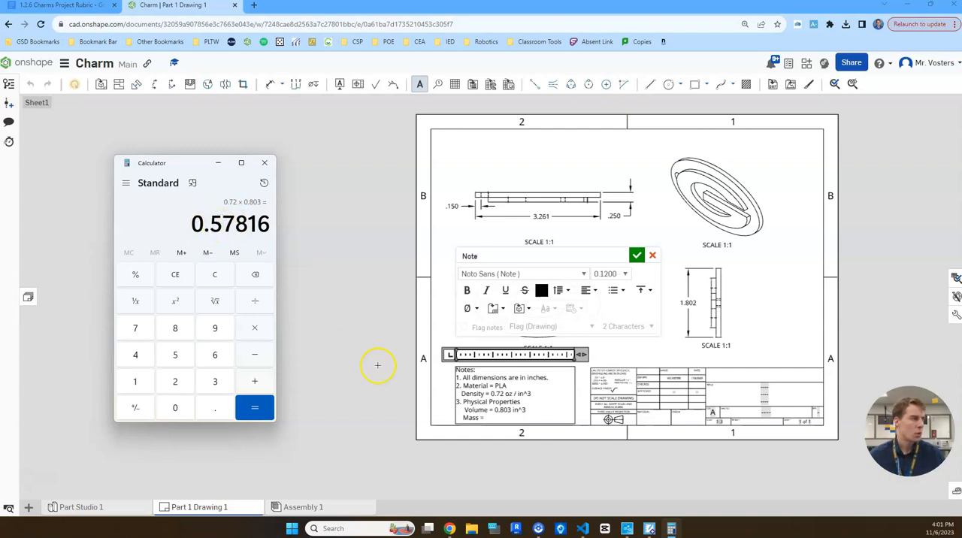
pyautogui.click(501, 418)
pyautogui.write('0.')
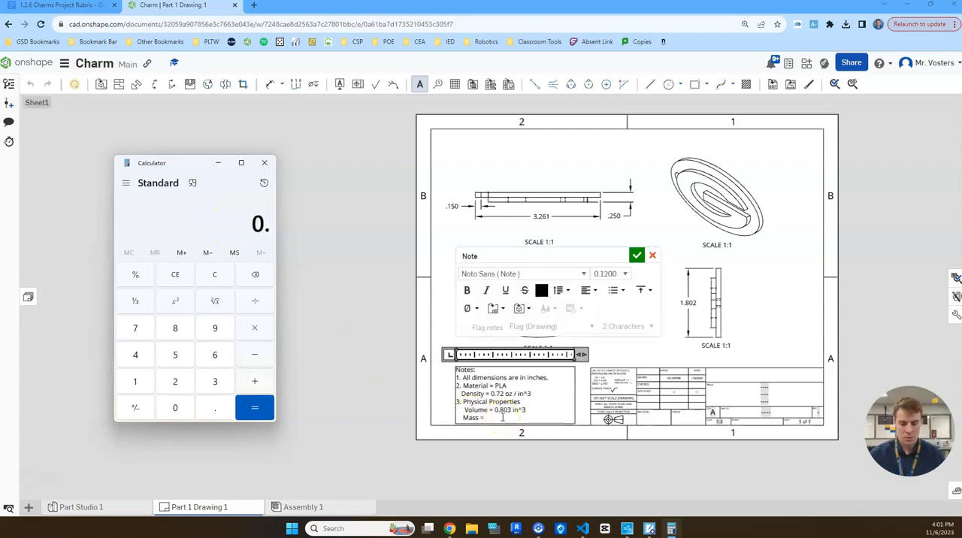
pyautogui.write('58*0.803')
pyautogui.press('Return')
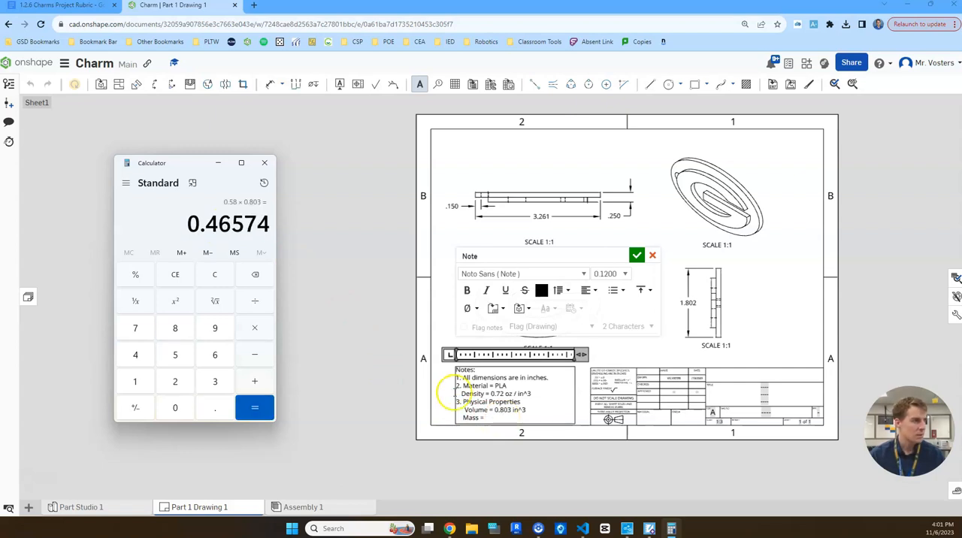
# Enter 0.58 oz as the mass in the note and align the indentation of the volume and density lines.
pyautogui.click(488, 419)
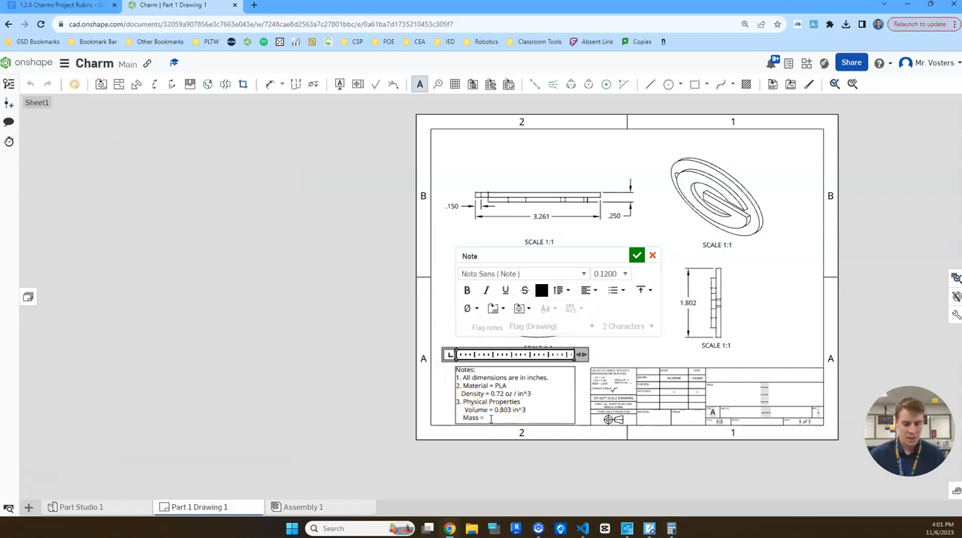
pyautogui.write('0.58 oz')
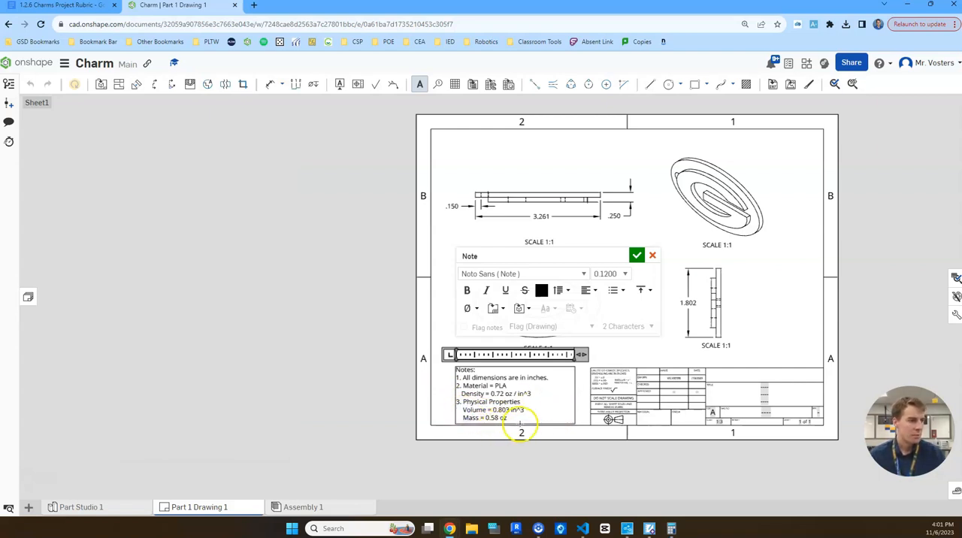
pyautogui.click(526, 410)
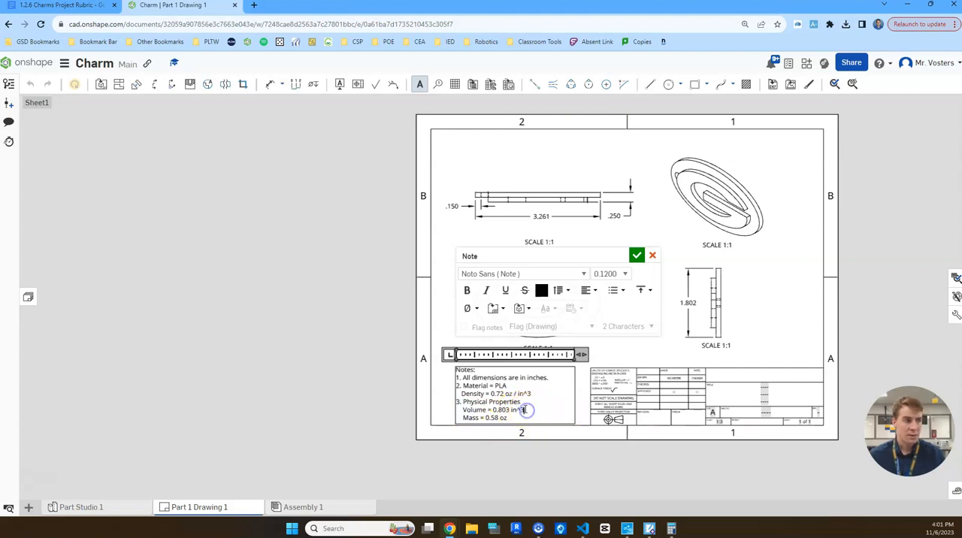
pyautogui.click(462, 394)
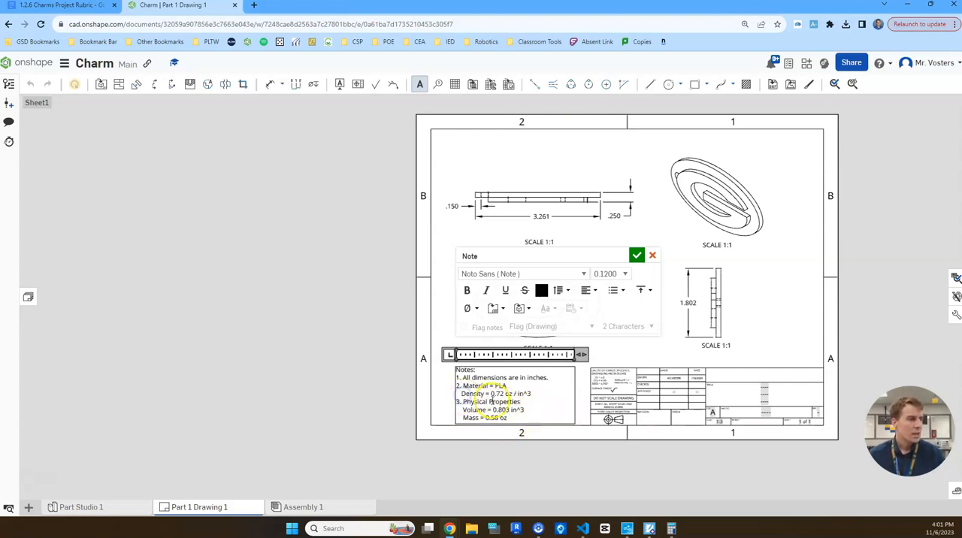
pyautogui.click(539, 393)
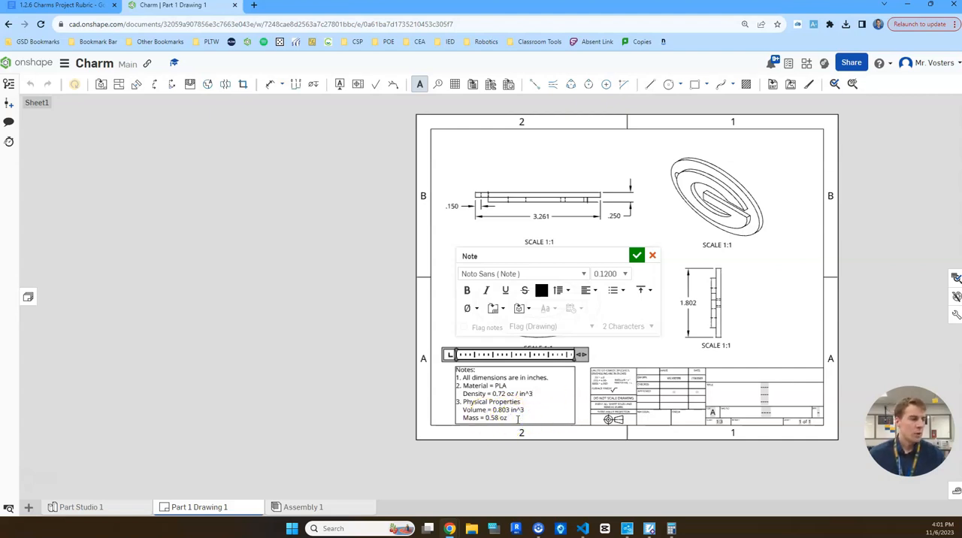
# Add the line "Color = Green" below the mass and finish the note.
pyautogui.press('Return')
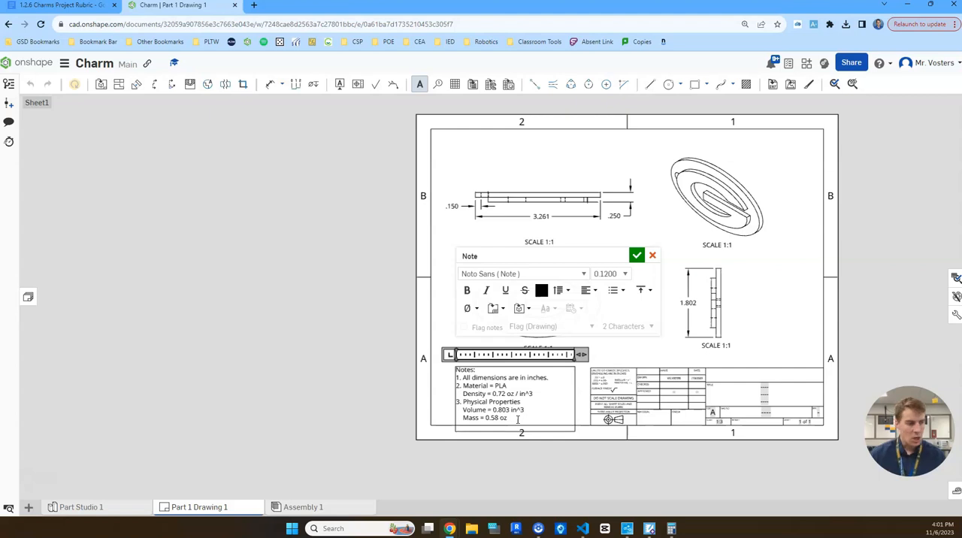
pyautogui.write('Color = Green')
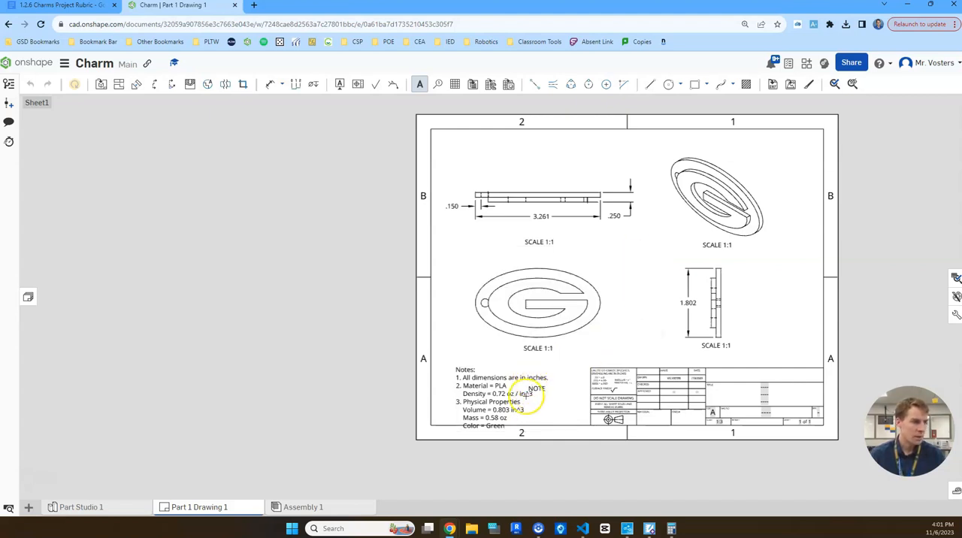
# Move the notes block up slightly so that its last line sits inside the sheet border.
pyautogui.press('Escape')
pyautogui.moveTo(510, 407); pyautogui.dragTo(510, 398)
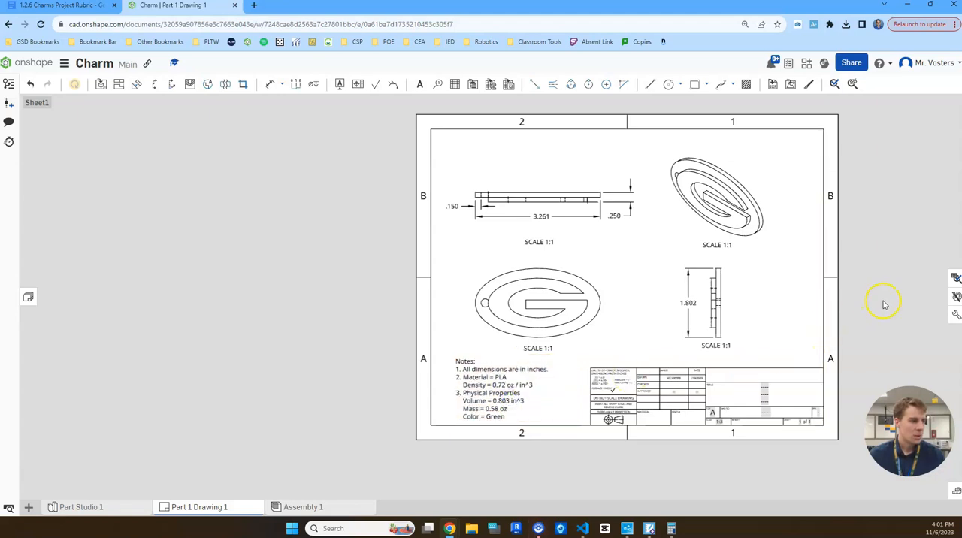
pyautogui.click(488, 391)
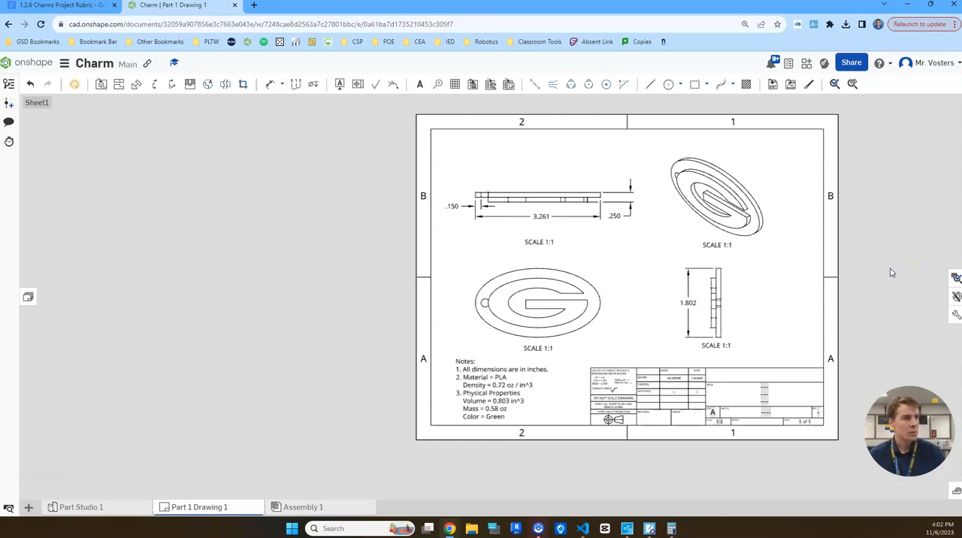
# Export Part 1 Drawing 1 as a downloaded PDF named "1.2.6 Multiview Drawing - " followed by the author's name.
pyautogui.rightClick(227, 508)
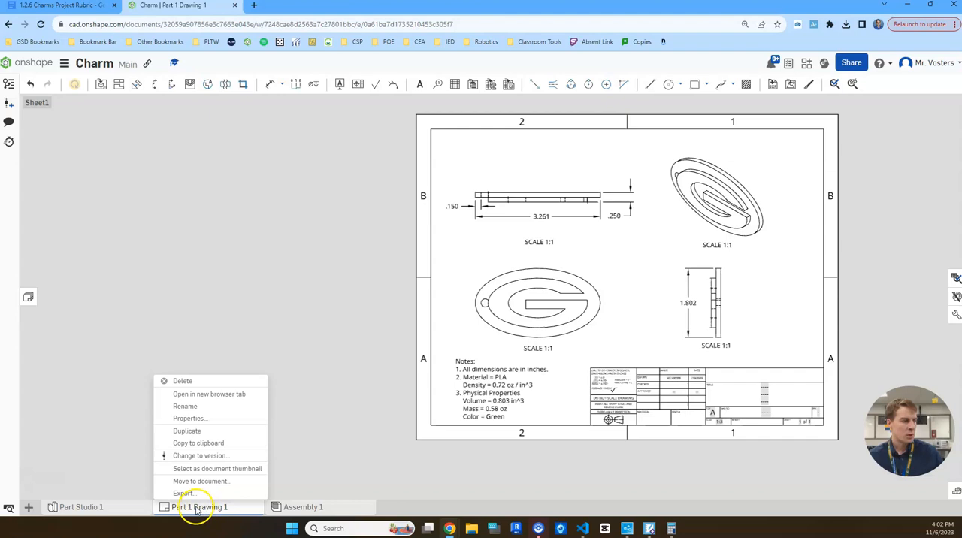
pyautogui.click(185, 493)
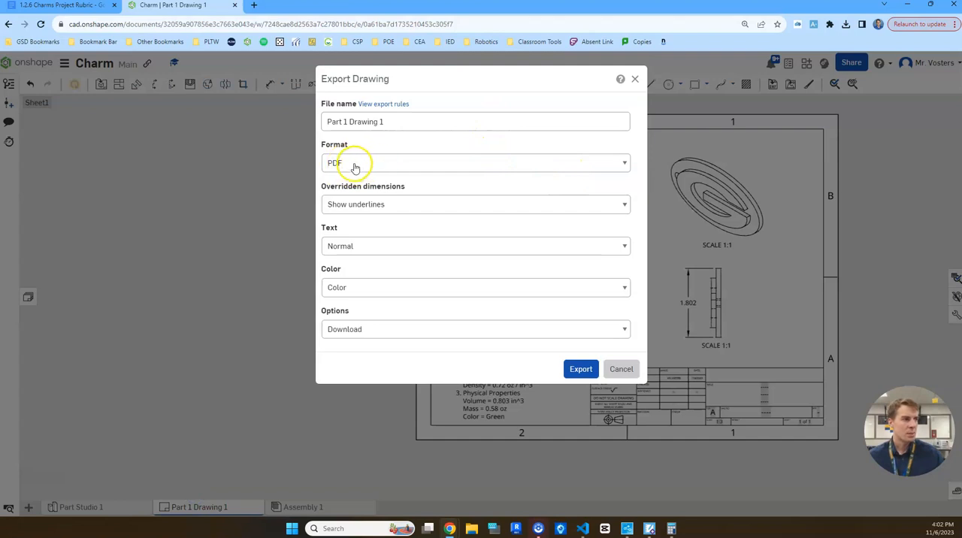
pyautogui.click(395, 123)
pyautogui.tripleClick(394, 122)
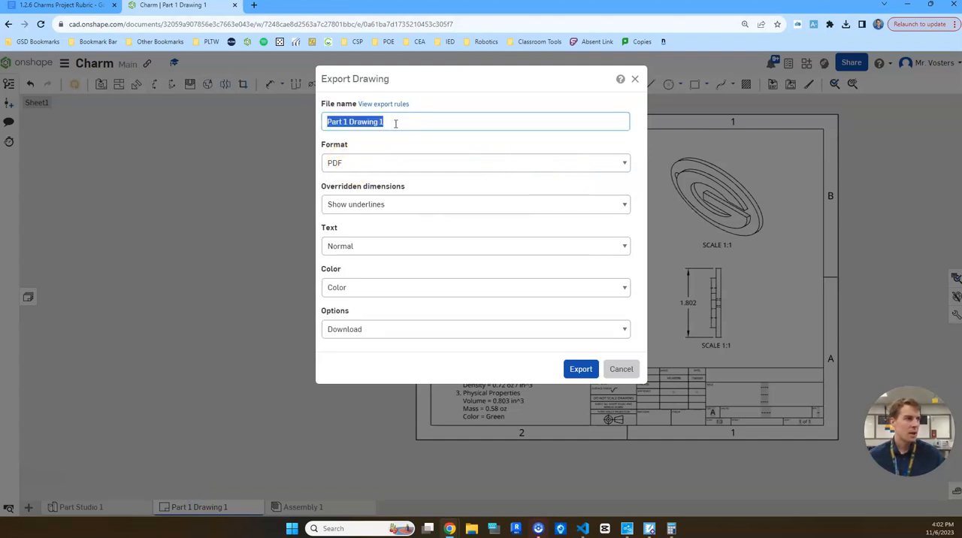
pyautogui.write('1.2.6 Multiview')
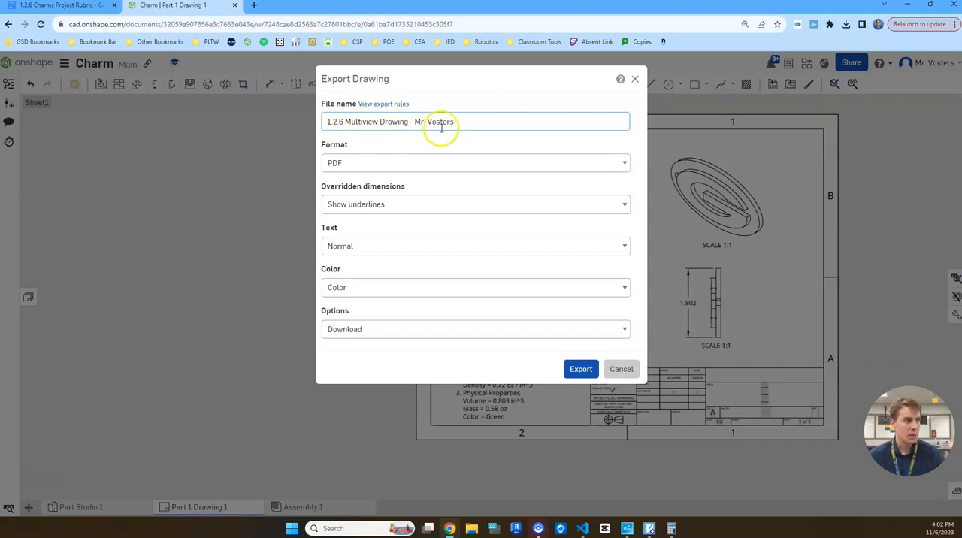
pyautogui.click(580, 369)
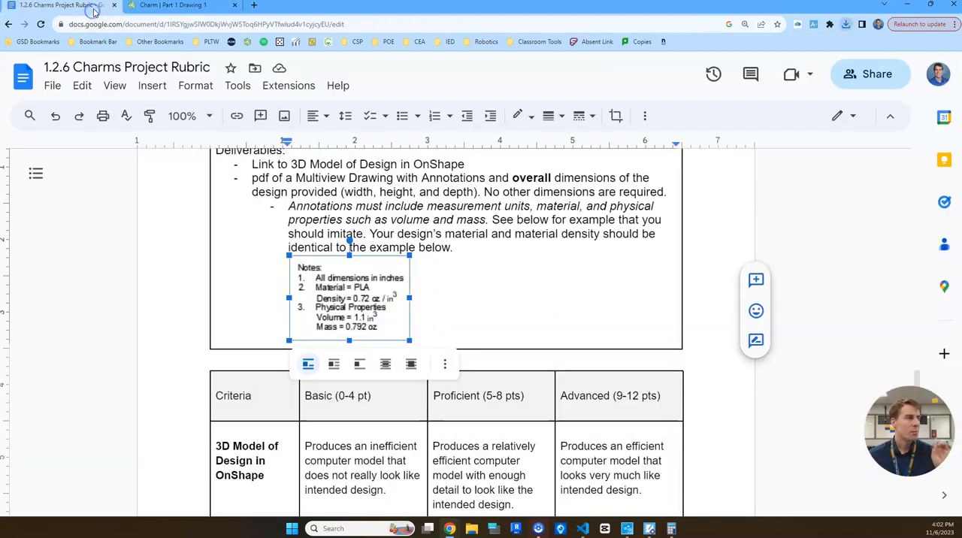
# Examine the Construct and Test deliverables and 3D printing criteria in the Charms Project Rubric document.
pyautogui.click(90, 6)
pyautogui.click(570, 293)
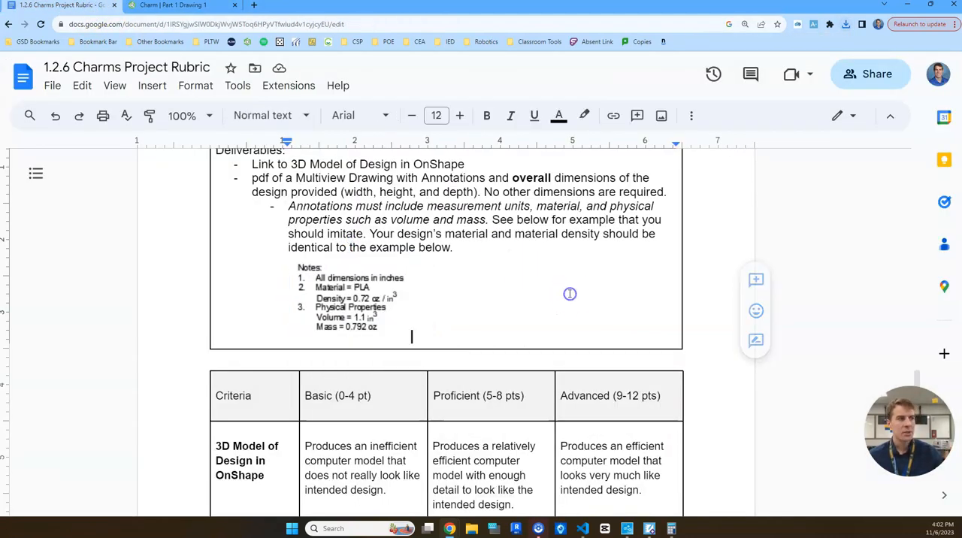
pyautogui.scroll(-10, 570, 294)
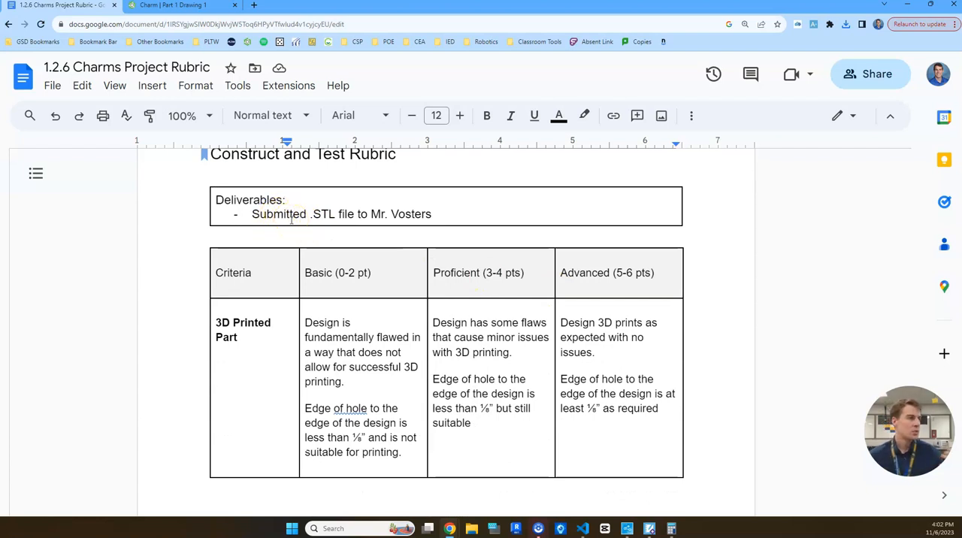
pyautogui.scroll(1, 373, 240)
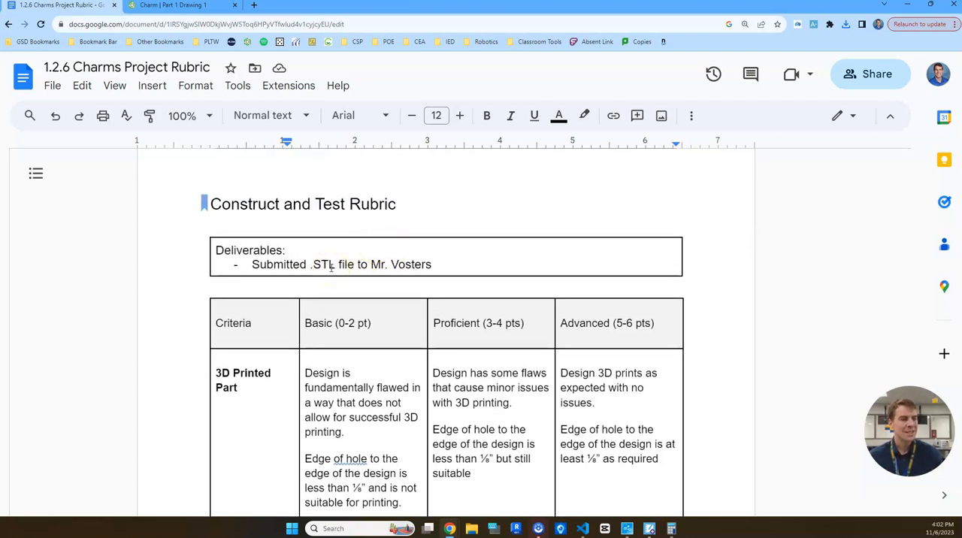
# Return to the Charm document's Part Studio 1 and open the export settings for Part 1.
pyautogui.click(194, 6)
pyautogui.click(102, 507)
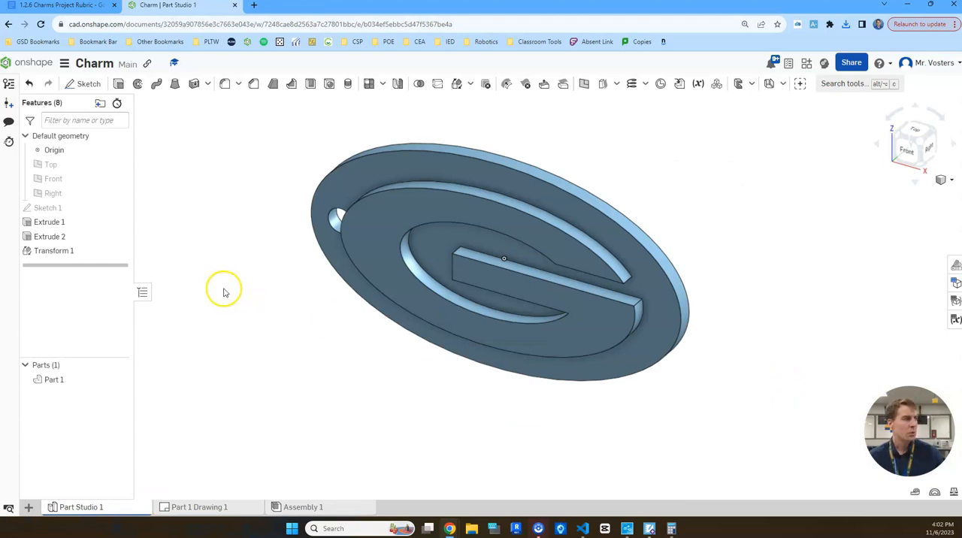
pyautogui.rightClick(72, 381)
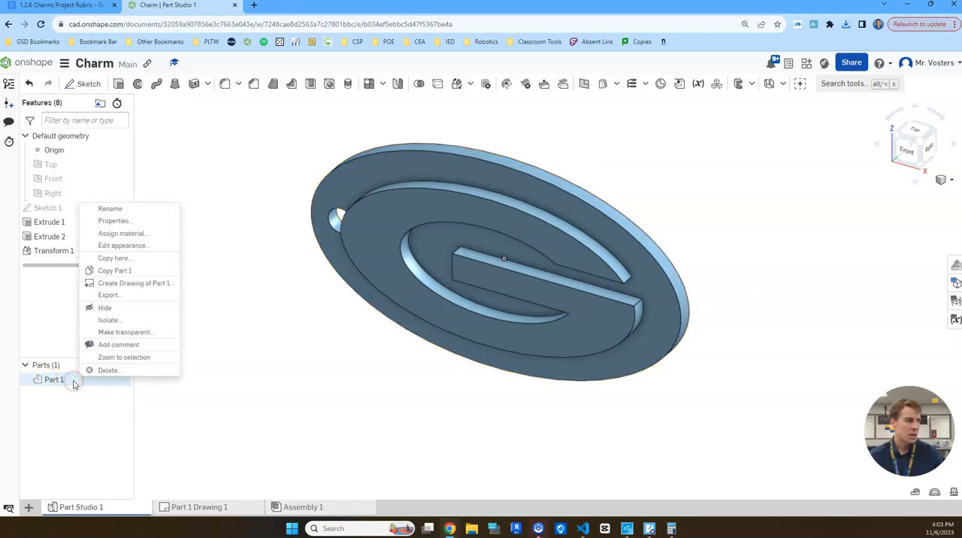
pyautogui.click(126, 296)
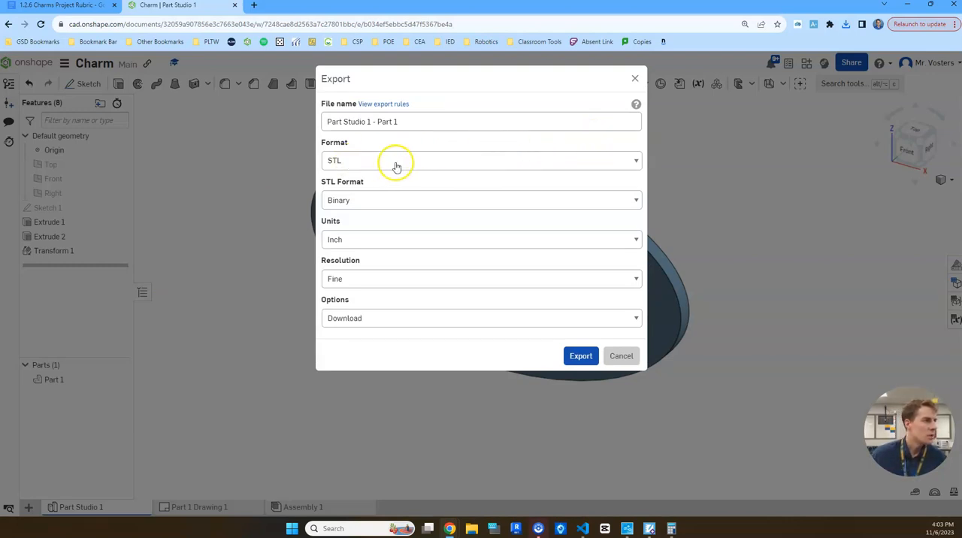
# Export Part 1 as a downloaded binary STL in inches, named "1.2.6 - " followed by the author's name, and check the browser's downloads.
pyautogui.doubleClick(413, 122)
pyautogui.moveTo(416, 123); pyautogui.dragTo(291, 126)
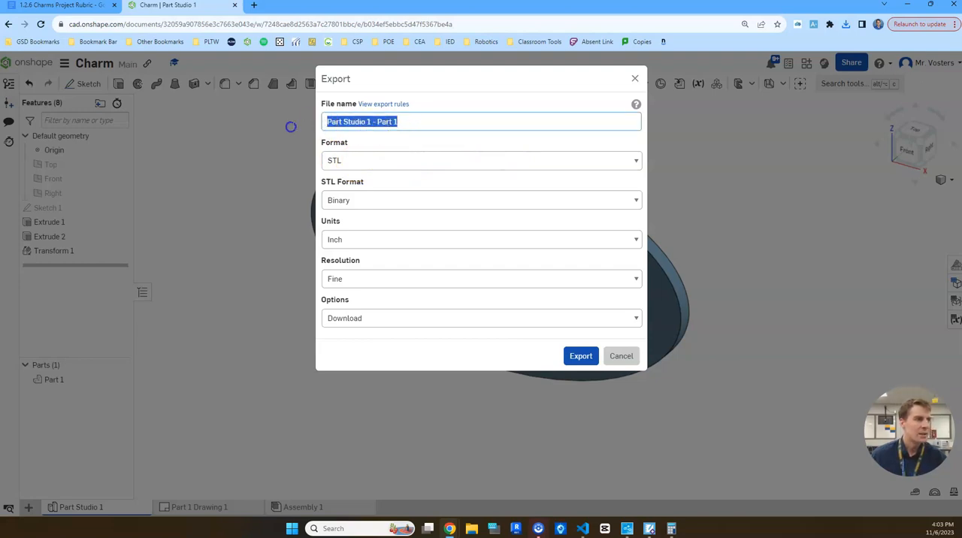
pyautogui.write('1.2.6')
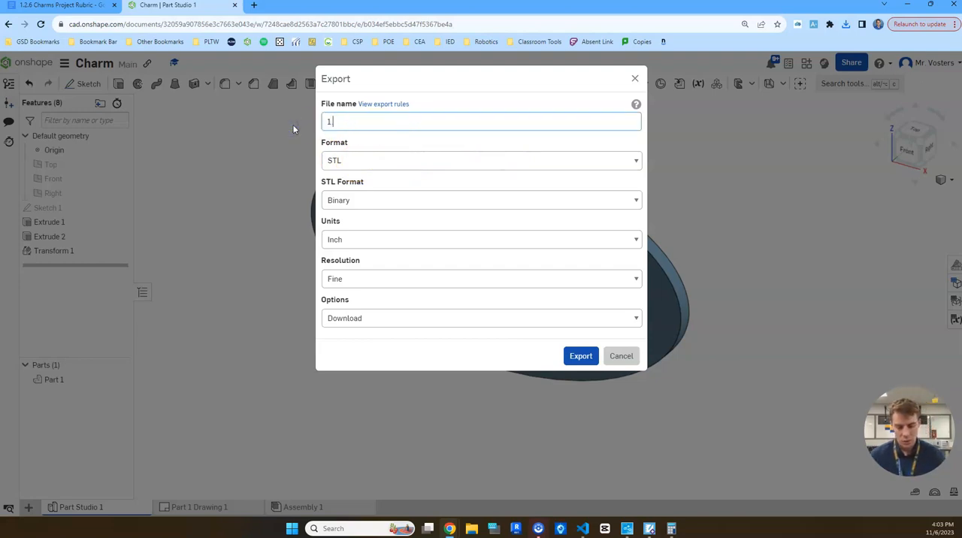
pyautogui.write(' - ')
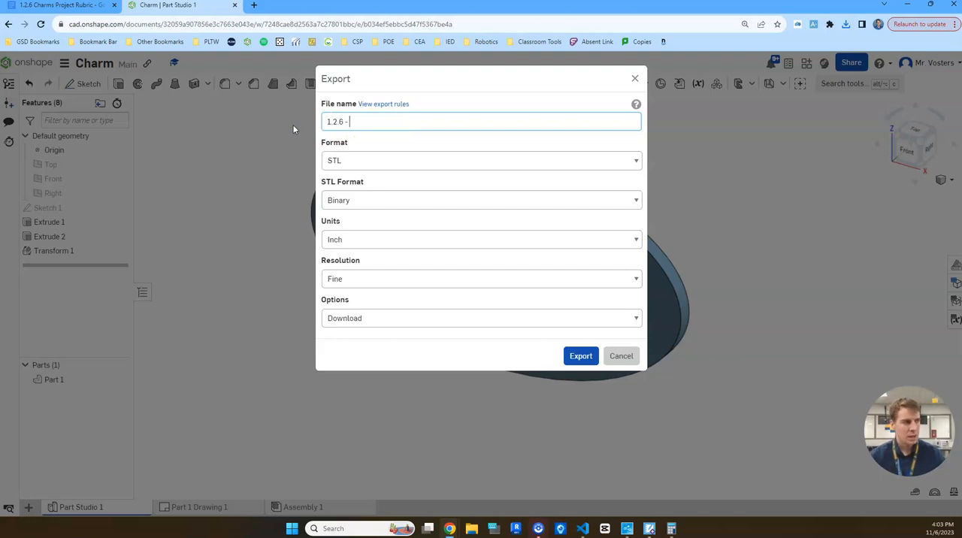
pyautogui.write('Mr.Vosters')
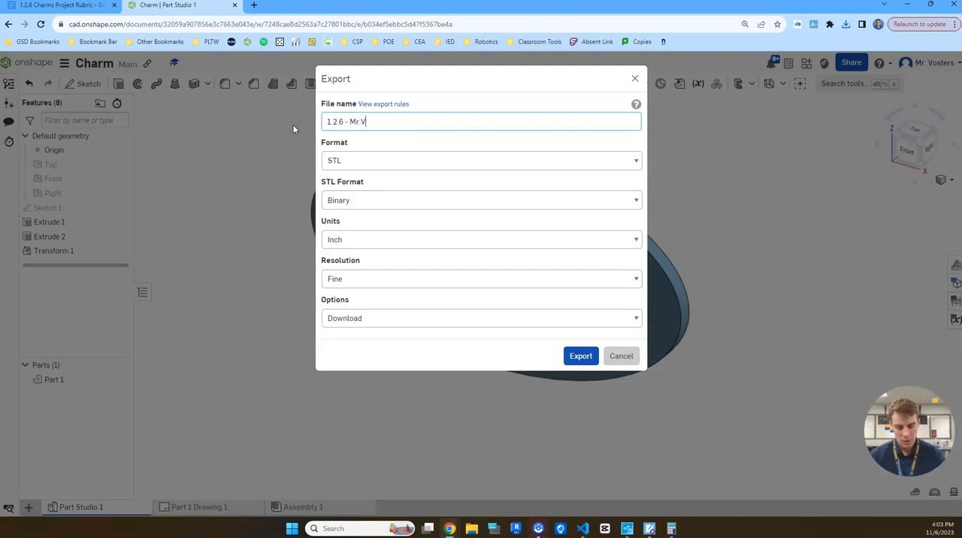
pyautogui.click(362, 120)
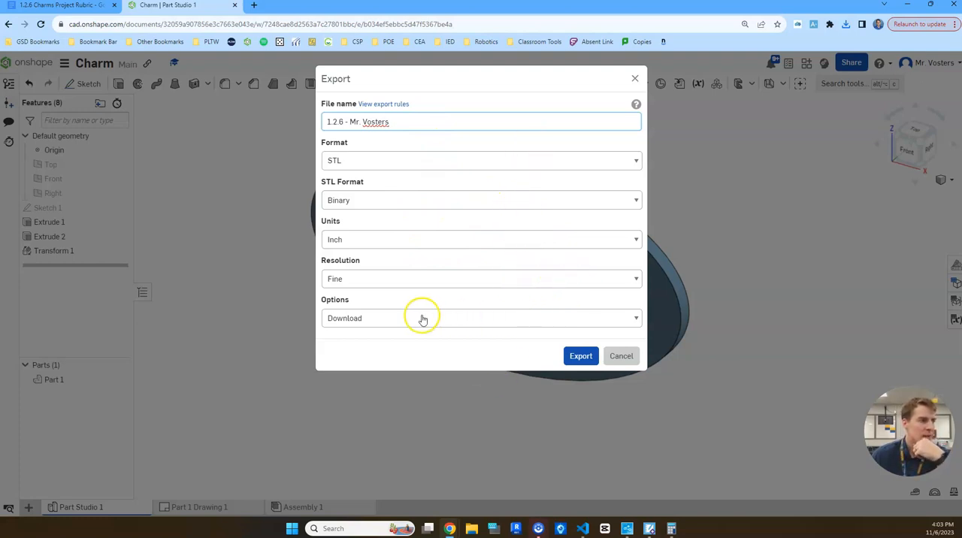
pyautogui.click(579, 357)
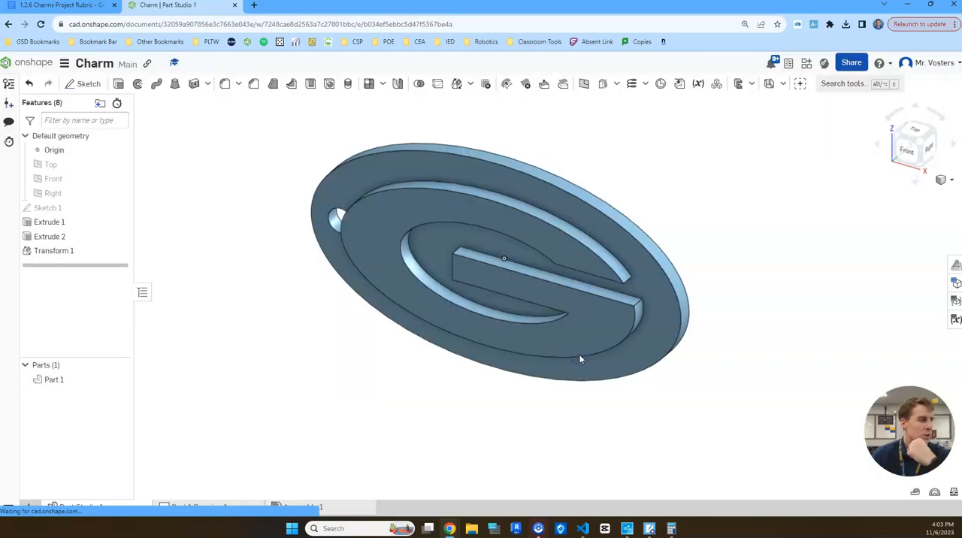
pyautogui.click(845, 24)
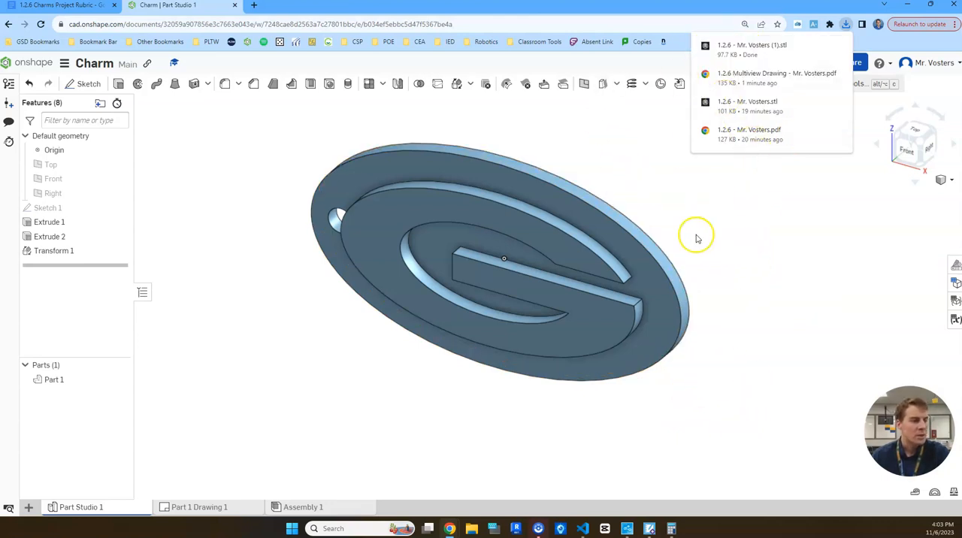
pyautogui.click(770, 278)
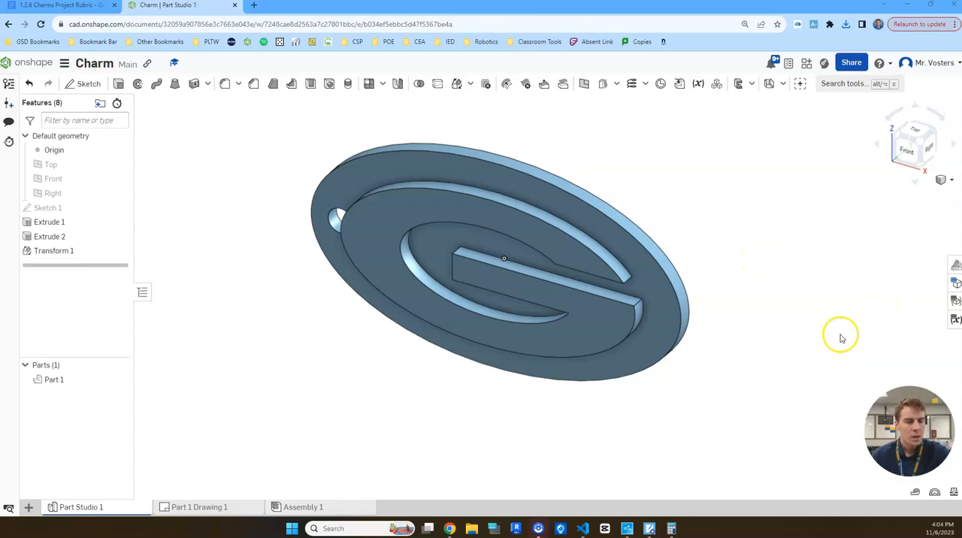
# Close the calculator and check the Develop Solutions deliverables in the Charms Project Rubric for the OnShape 3D model link requirement.
pyautogui.click(673, 528)
pyautogui.click(262, 161)
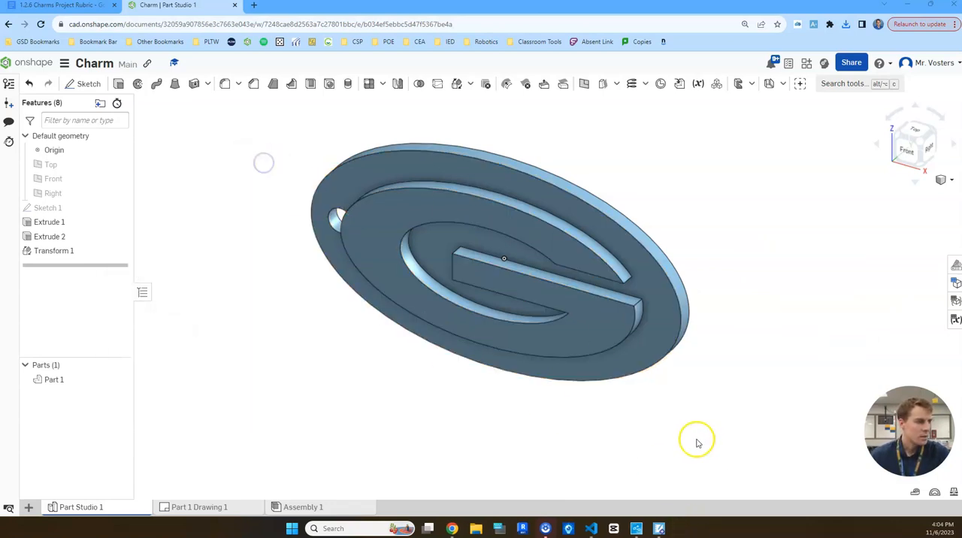
pyautogui.click(74, 12)
pyautogui.scroll(-5, 546, 318)
pyautogui.scroll(4, 548, 321)
pyautogui.moveTo(468, 315); pyautogui.dragTo(250, 317)
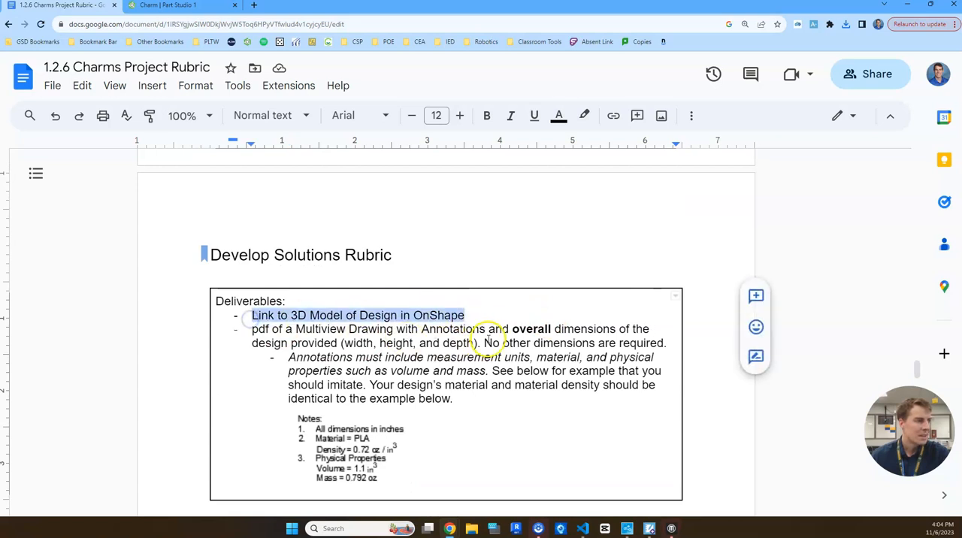
pyautogui.click(466, 316)
# Copy the Charm document's sharing link to the clipboard from its share settings in Onshape.
pyautogui.click(167, 4)
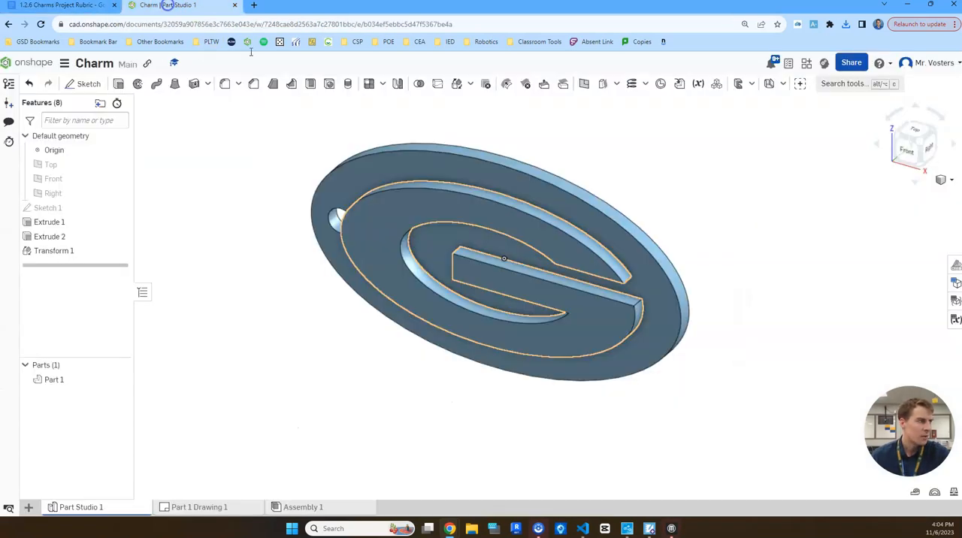
pyautogui.click(852, 65)
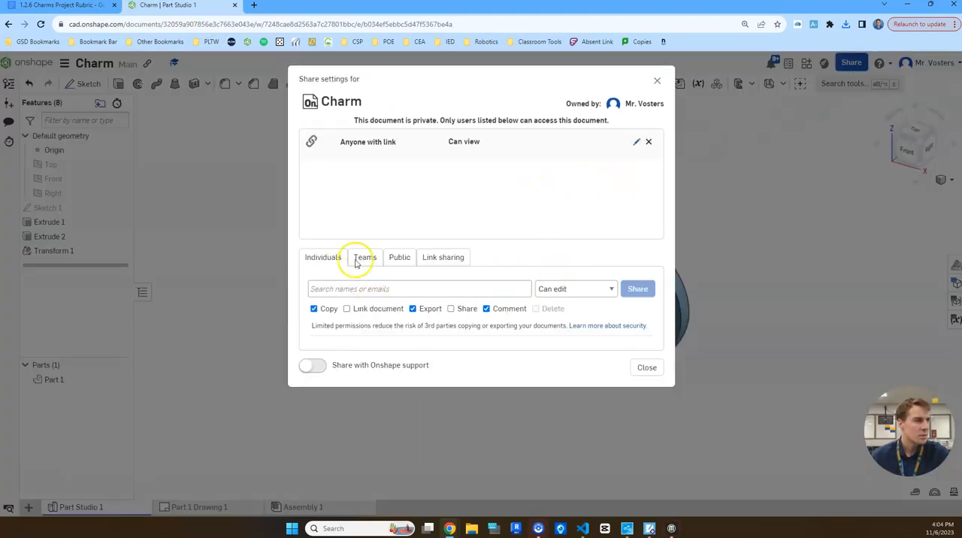
pyautogui.click(444, 257)
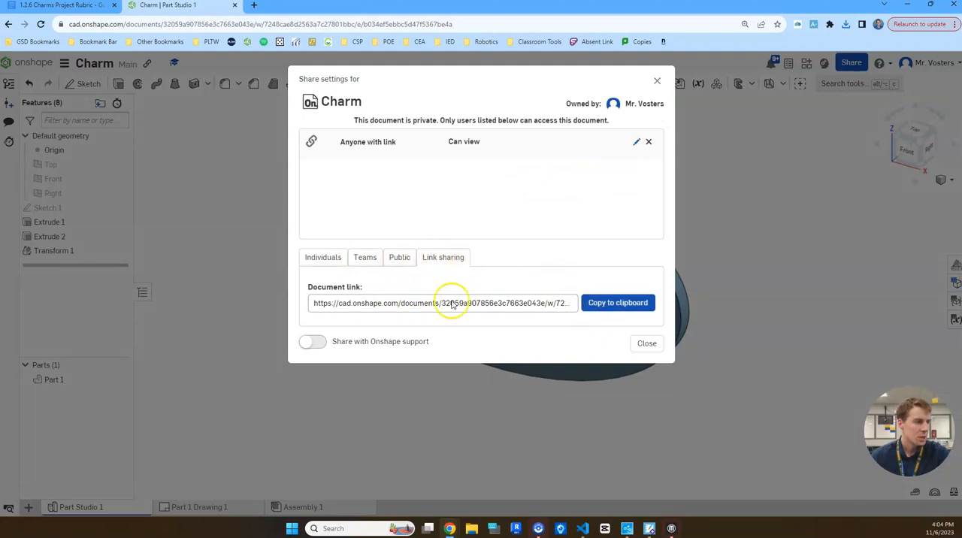
pyautogui.click(627, 302)
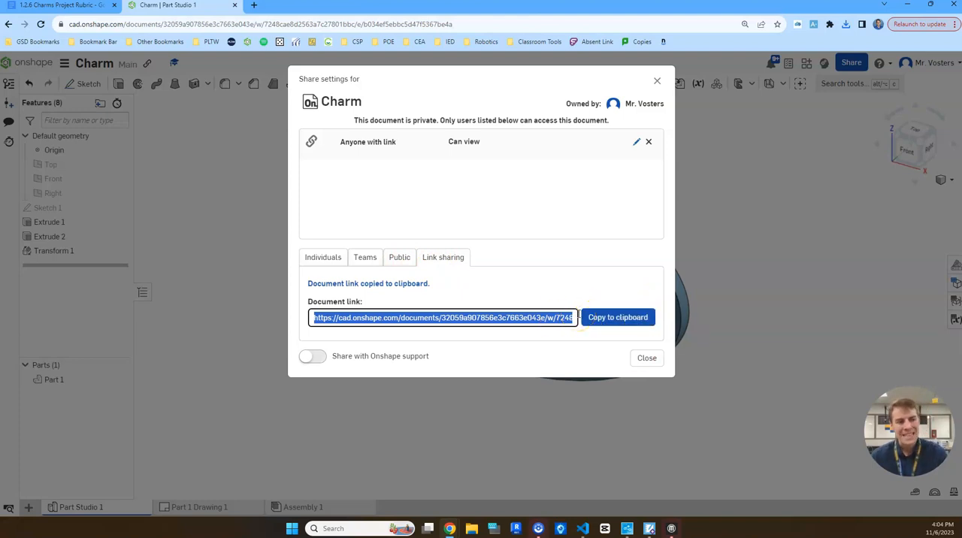
pyautogui.click(649, 362)
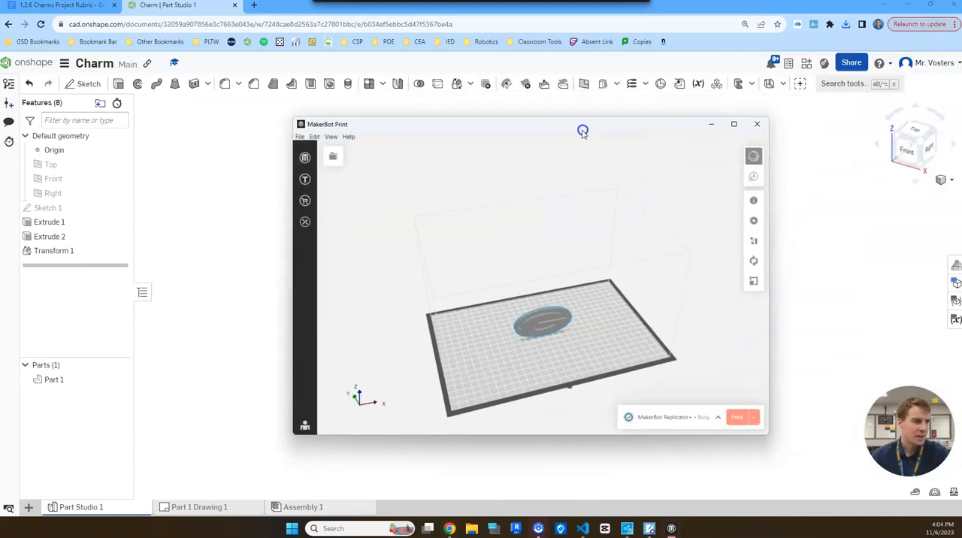
# Inspect the charm model on the build plate in MakerBot Print and close the application without saving the build plate.
pyautogui.click(563, 318)
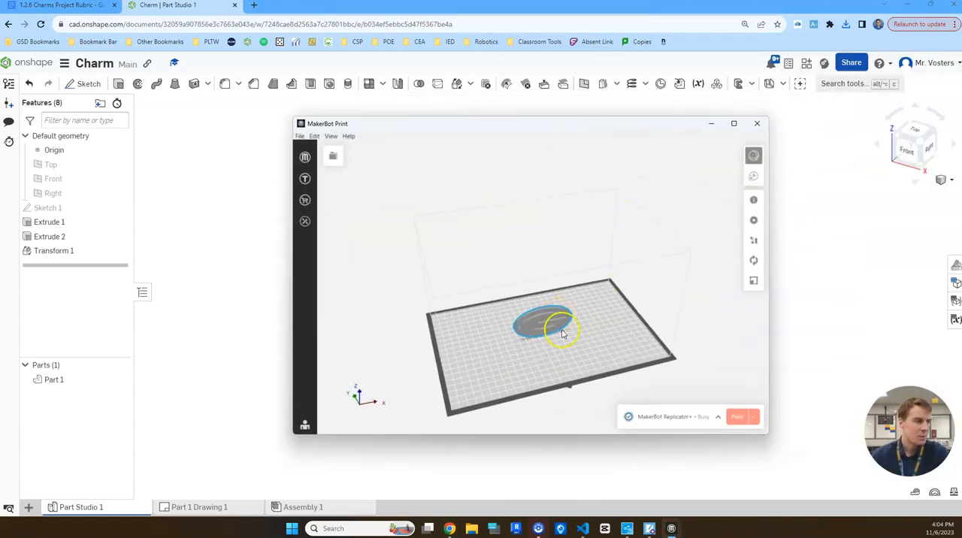
pyautogui.scroll(2, 584, 352)
pyautogui.scroll(4, 570, 357)
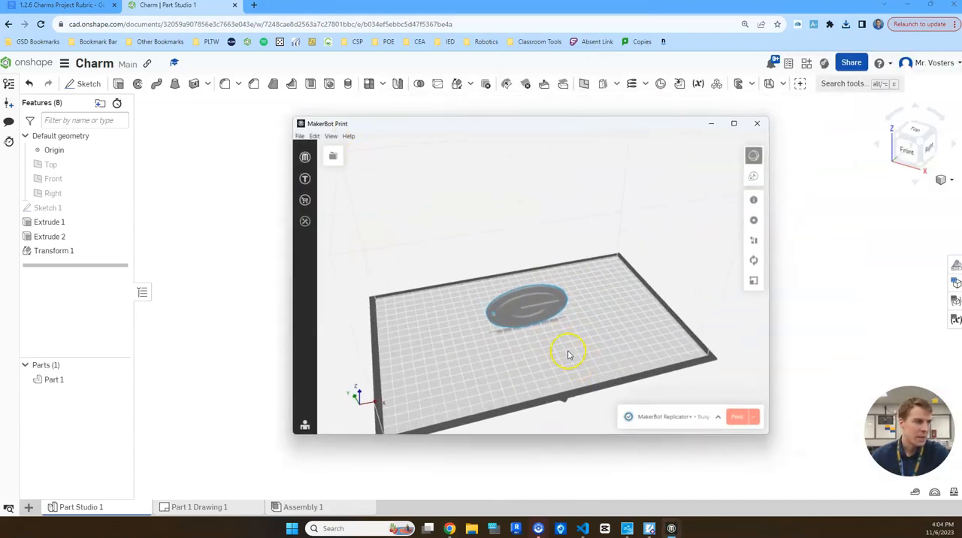
pyautogui.scroll(3, 540, 320)
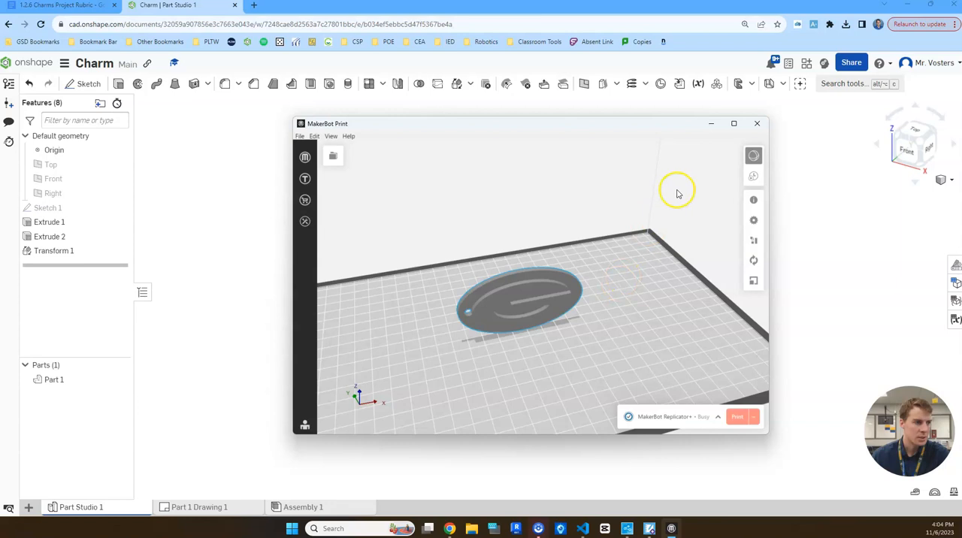
pyautogui.click(757, 126)
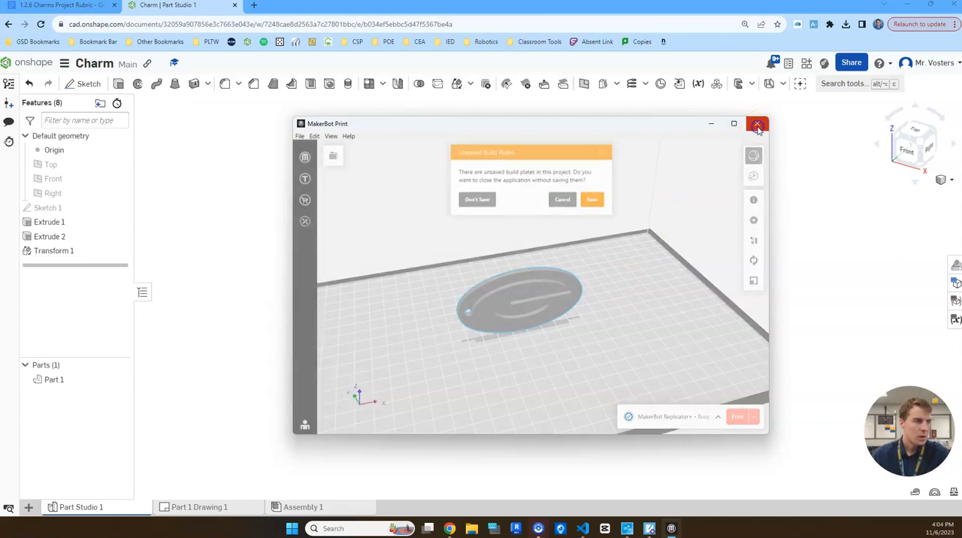
pyautogui.click(485, 210)
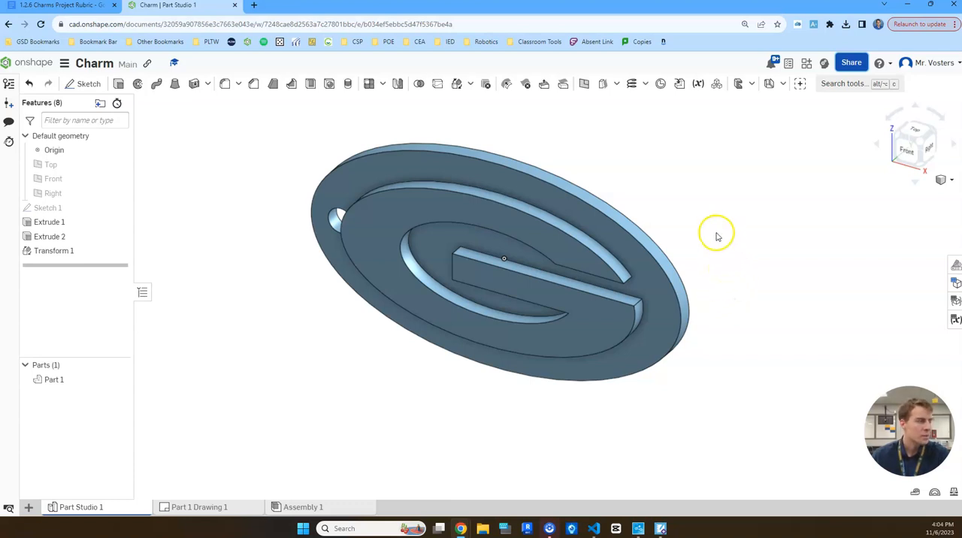
pyautogui.scroll(-3, 687, 215)
pyautogui.moveTo(657, 188); pyautogui.dragTo(643, 230, button='right')
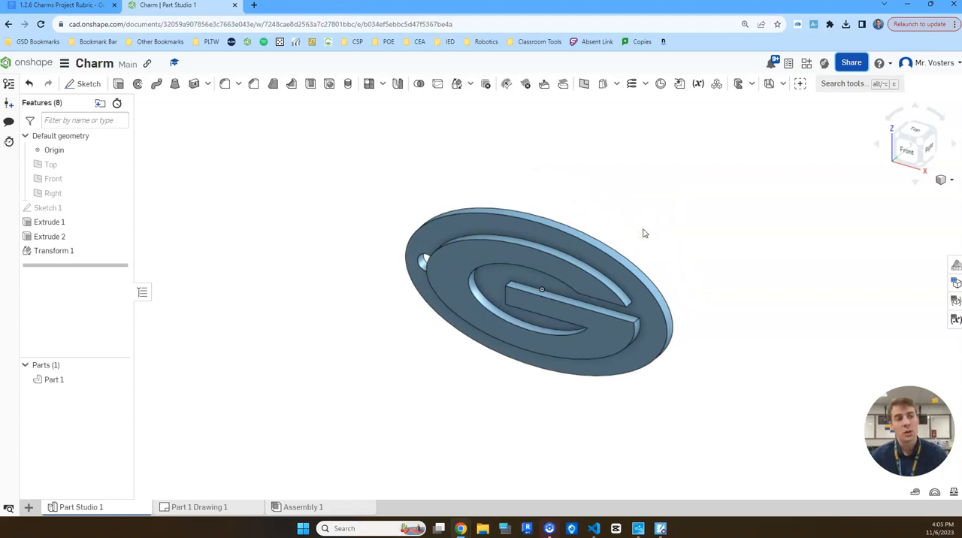